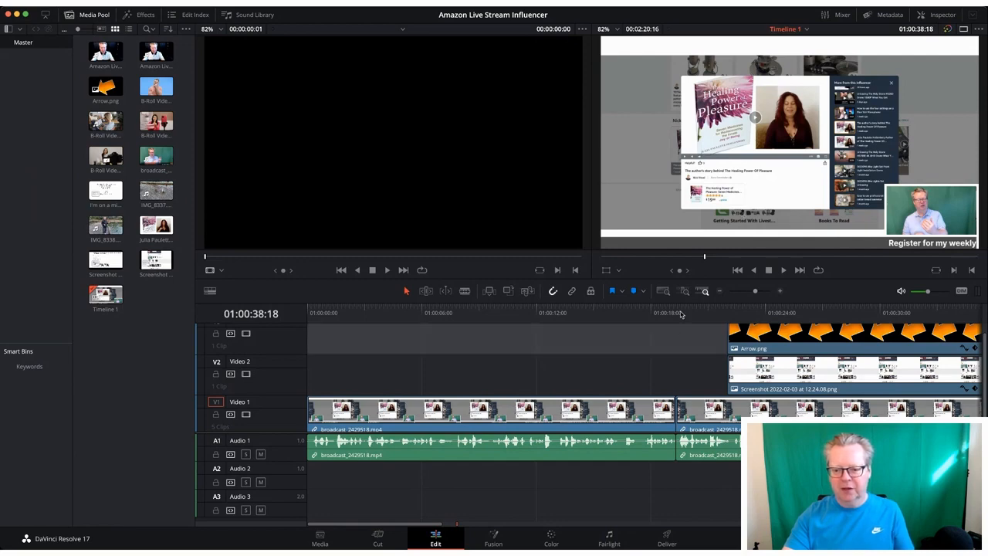
# Step: Park the playhead at 01:00:20:04 and delete the arrow and screenshot overlay clips above the broadcast footage
pyautogui.click(678, 310)
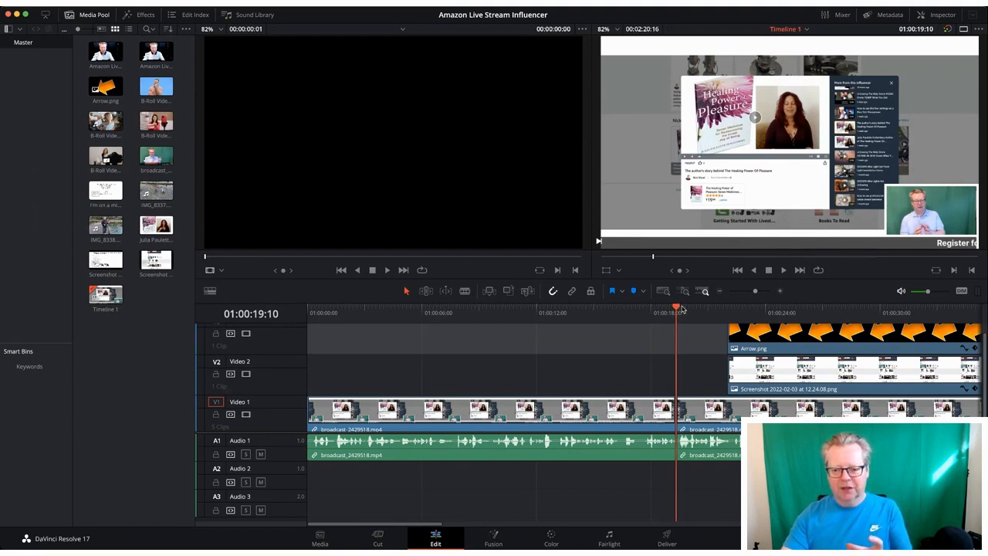
pyautogui.moveTo(680, 307); pyautogui.dragTo(746, 309)
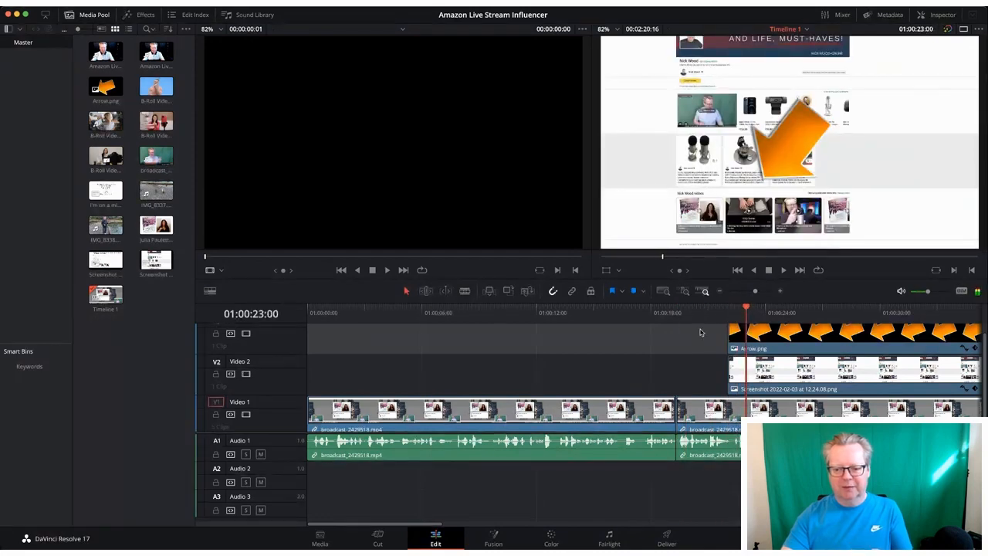
pyautogui.hscroll(4, 700, 332)
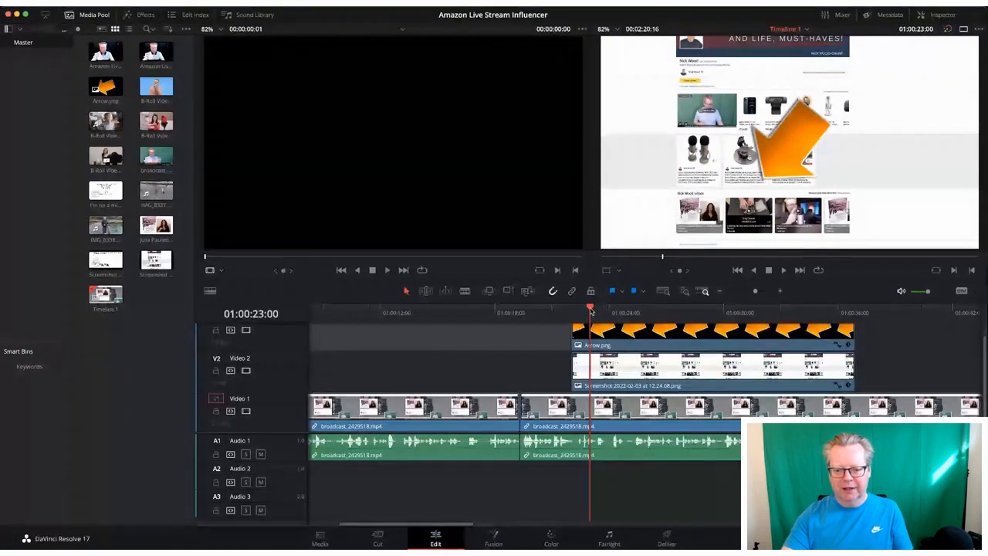
pyautogui.click(589, 310)
pyautogui.moveTo(589, 309); pyautogui.dragTo(535, 310)
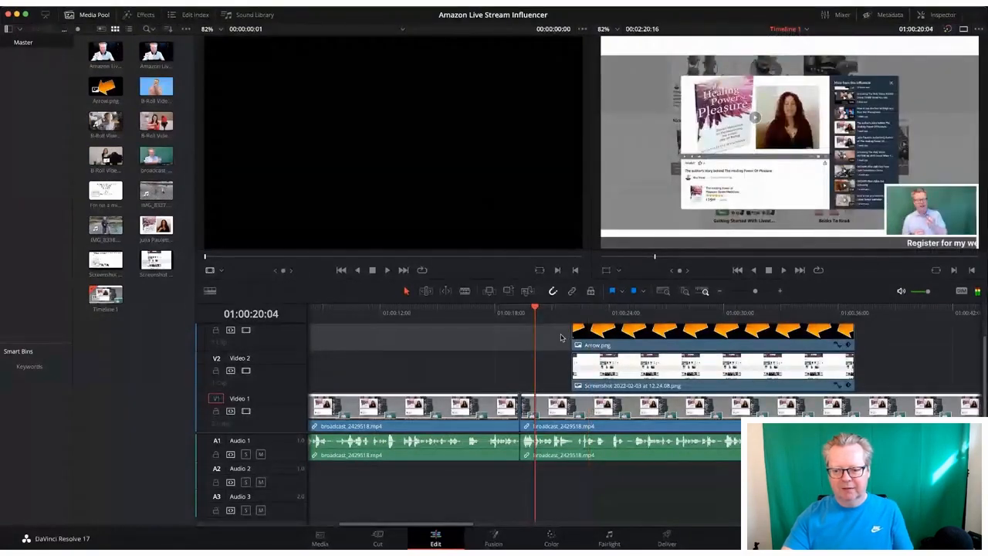
pyautogui.moveTo(882, 343); pyautogui.dragTo(795, 369)
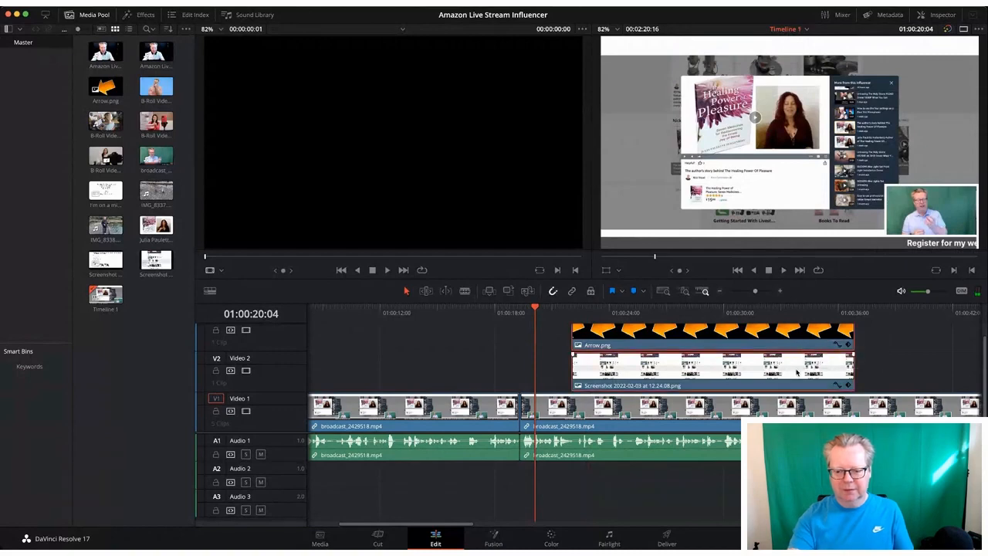
pyautogui.press('Delete')
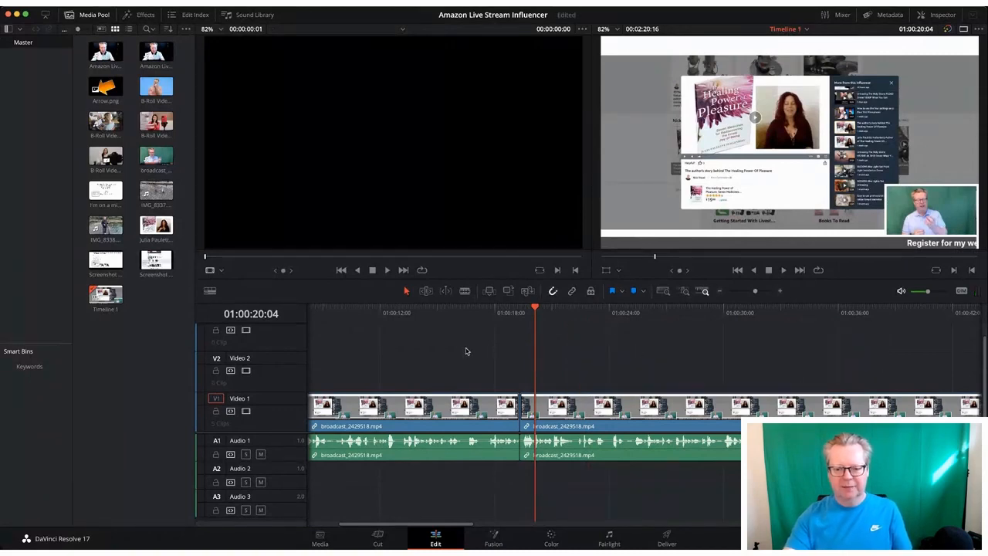
# Step: Place Screenshot 2022-02-03 at 12.24.08.png on Video 2, starting at the playhead position 01:00:20:04
pyautogui.hscroll(-5, 467, 351)
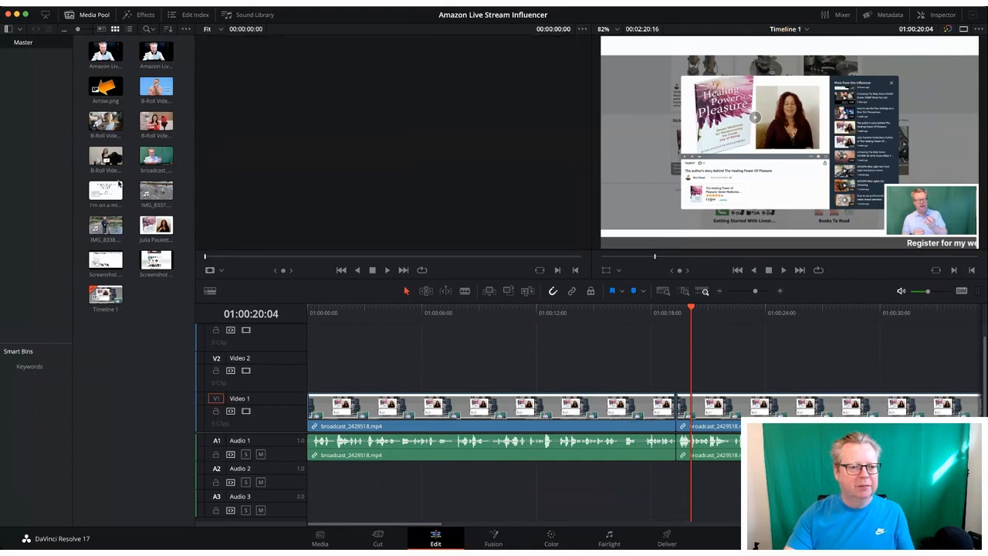
pyautogui.click(106, 88)
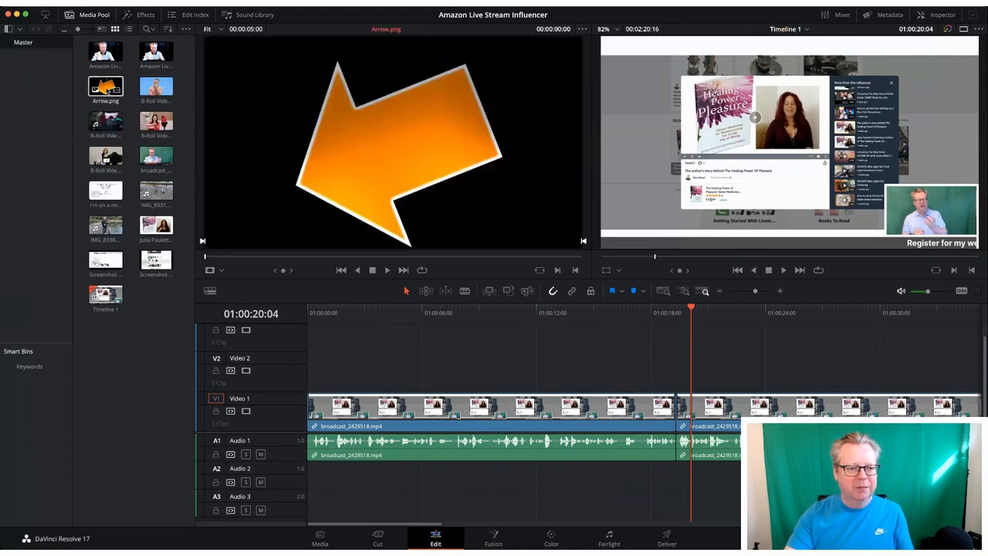
pyautogui.click(108, 117)
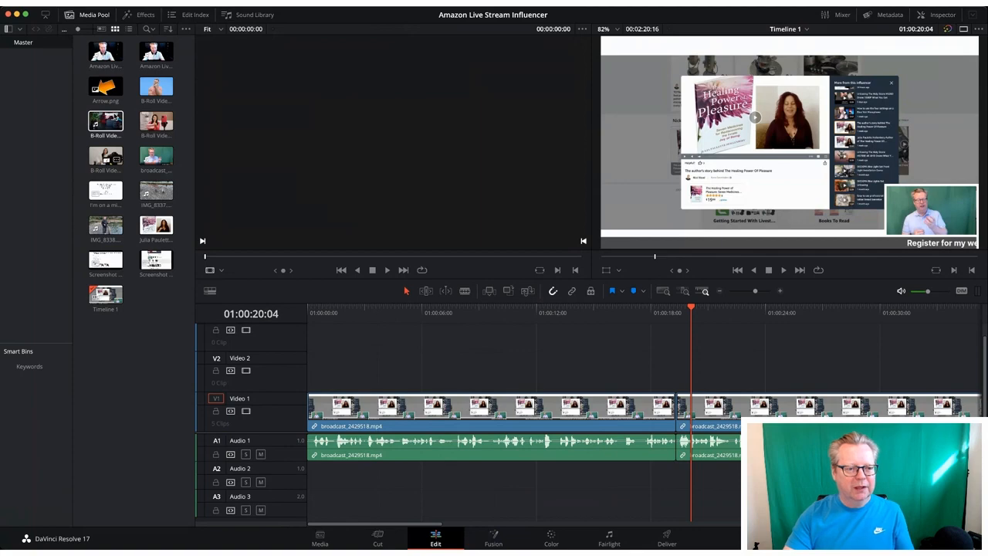
pyautogui.click(160, 261)
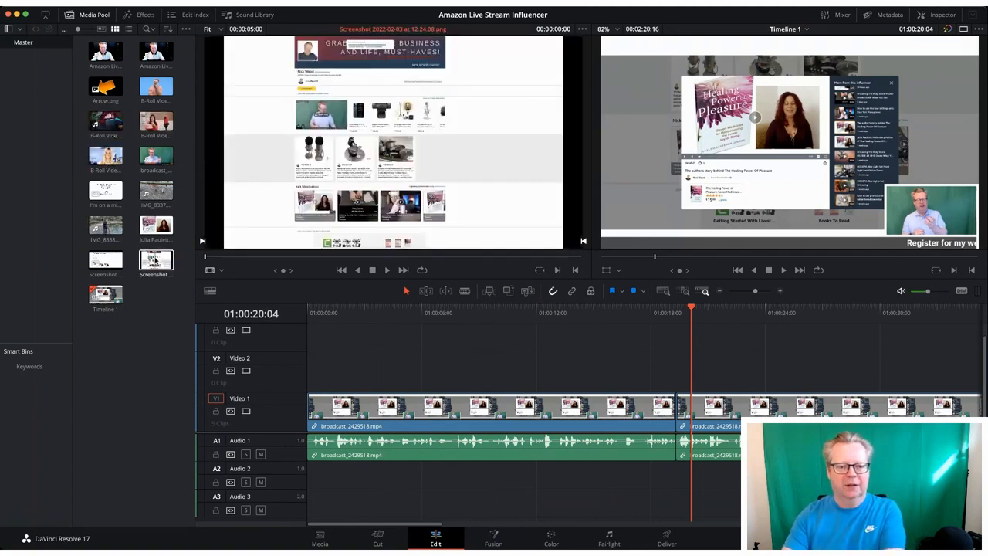
pyautogui.moveTo(160, 261); pyautogui.dragTo(721, 376)
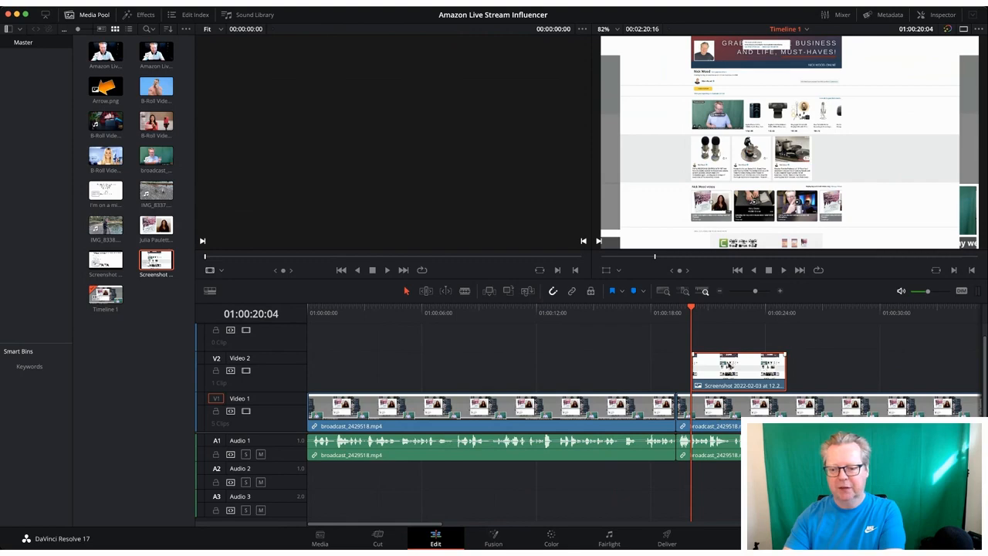
# Step: Enlarge the screenshot clip to a zoom of 1.170 and set its position to X -13, Y 97 so it fills the frame
pyautogui.moveTo(692, 302); pyautogui.dragTo(664, 312)
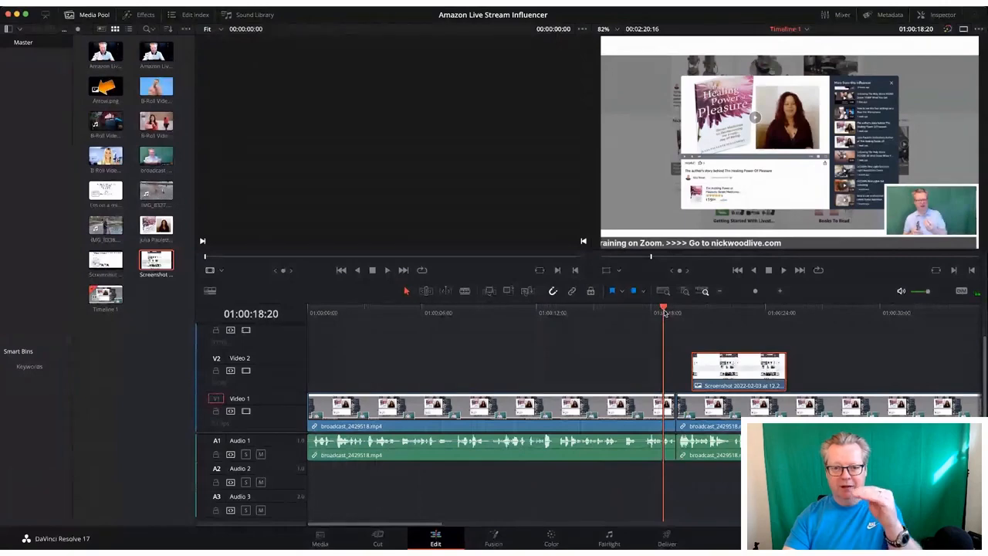
pyautogui.moveTo(663, 311); pyautogui.dragTo(670, 312)
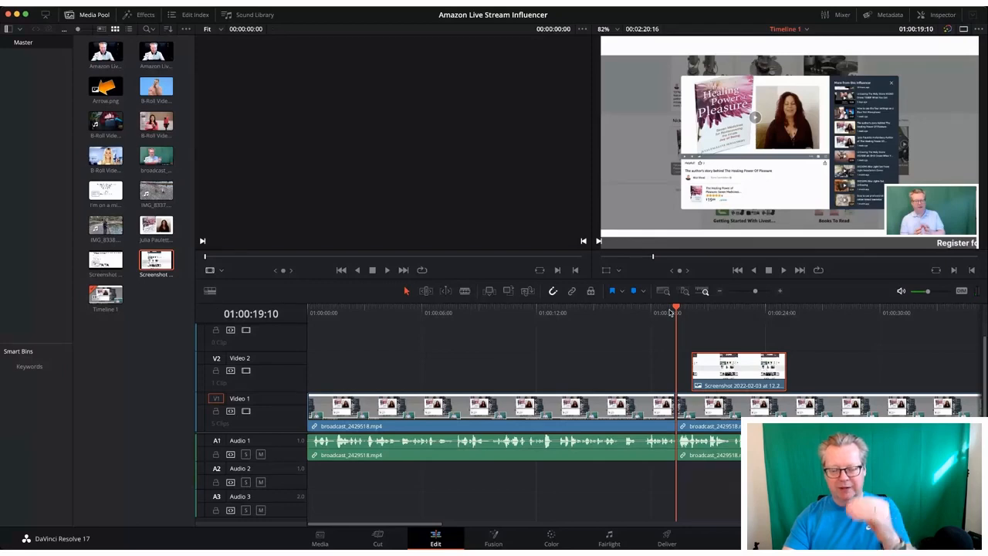
pyautogui.moveTo(674, 311); pyautogui.dragTo(689, 311)
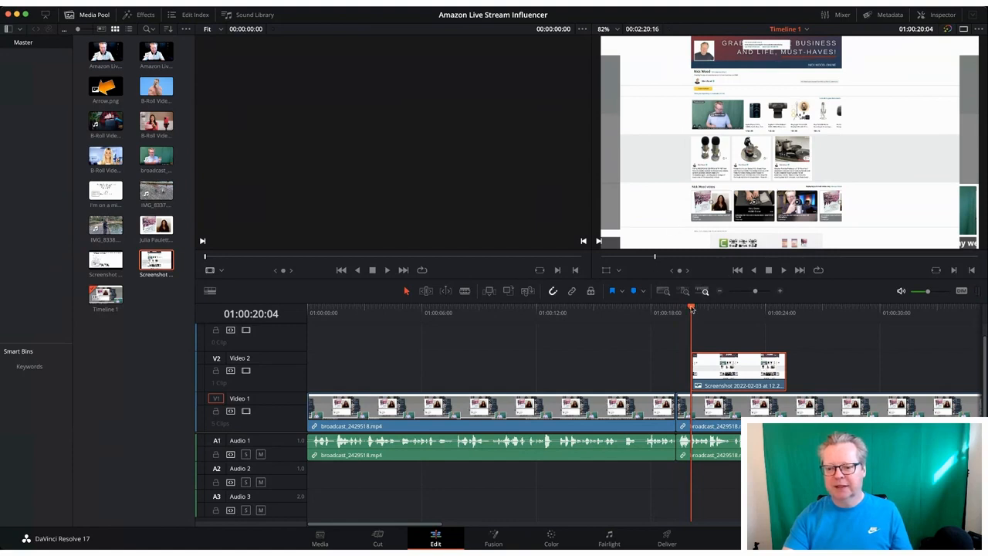
pyautogui.moveTo(697, 309); pyautogui.dragTo(740, 310)
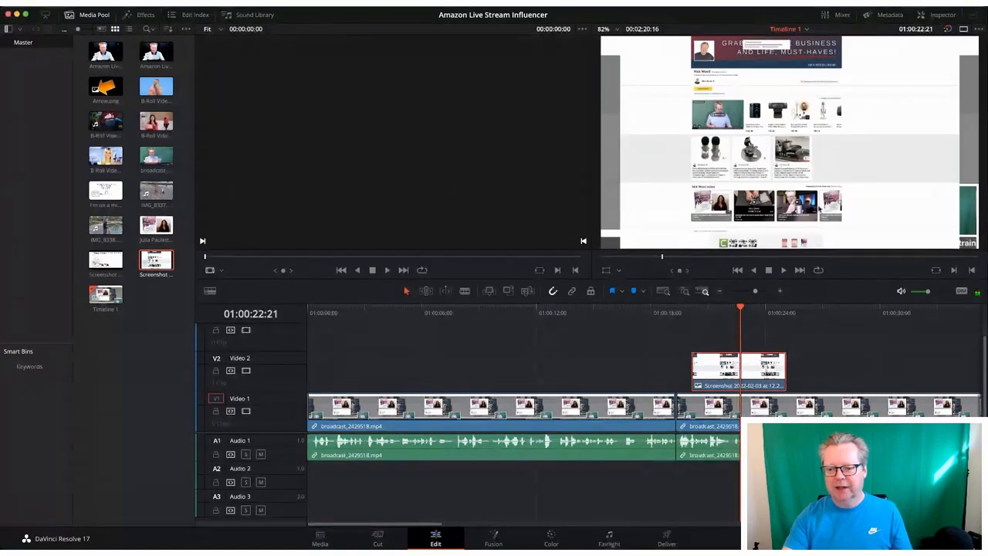
pyautogui.click(937, 17)
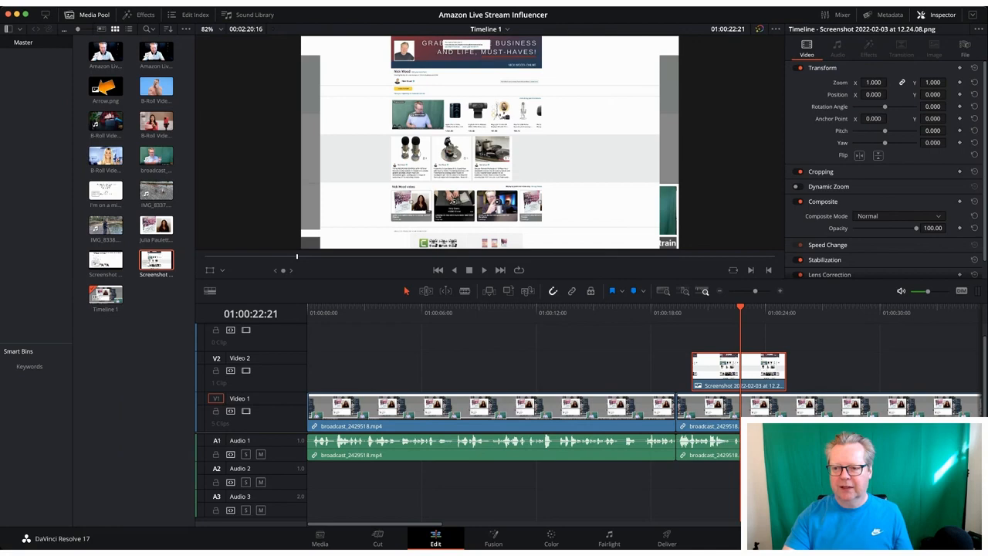
pyautogui.moveTo(880, 82); pyautogui.dragTo(949, 93)
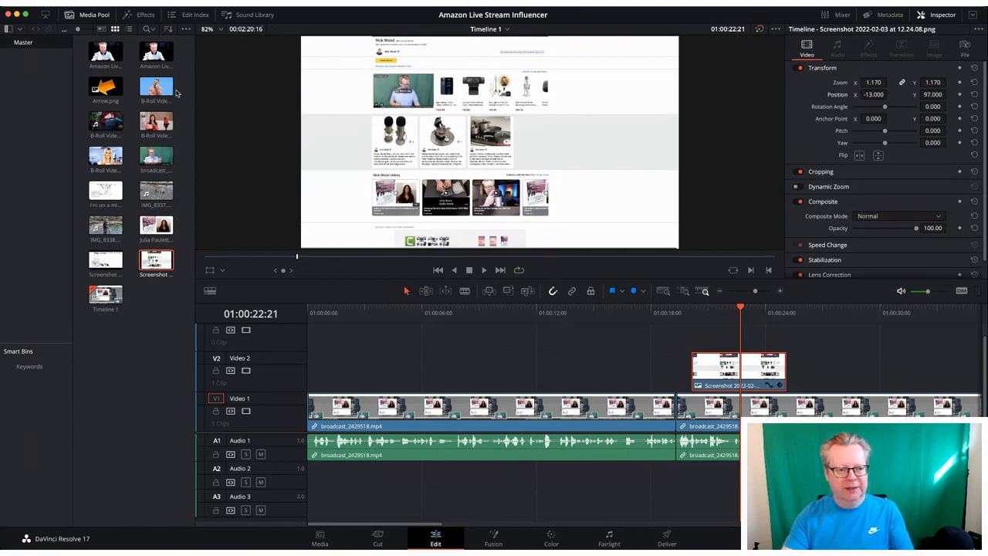
# Step: Place Arrow.png on the track directly above the screenshot clip, aligned with its start
pyautogui.click(105, 88)
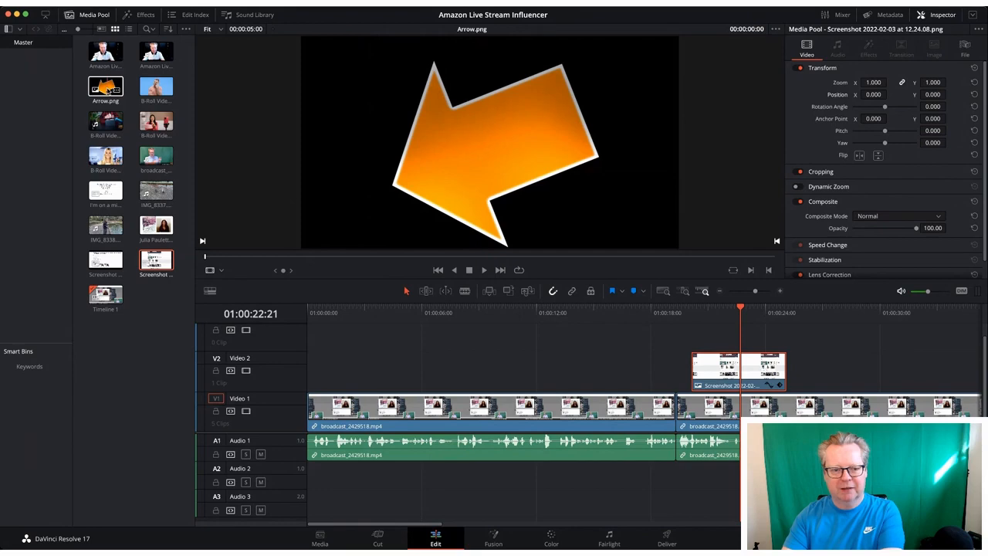
pyautogui.click(108, 89)
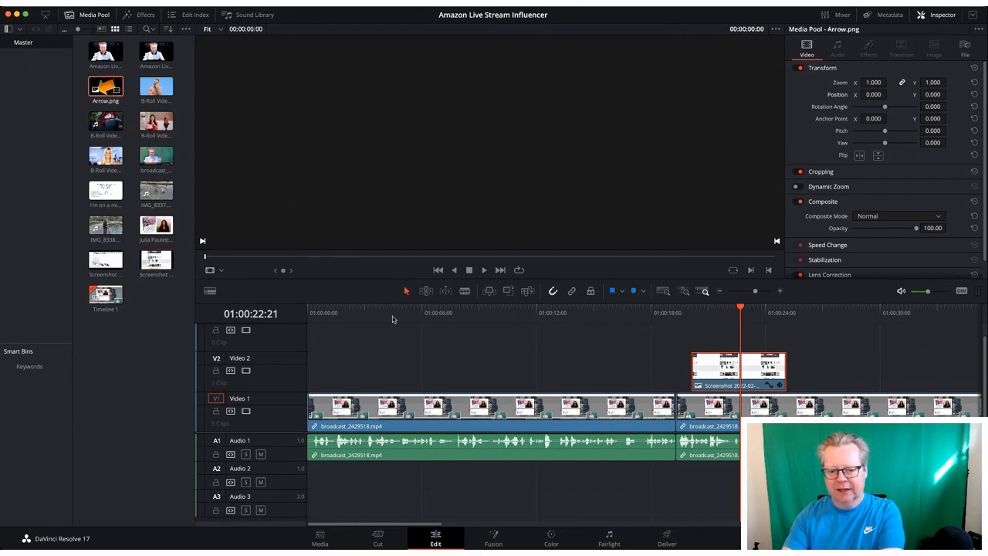
pyautogui.moveTo(394, 319); pyautogui.dragTo(690, 340)
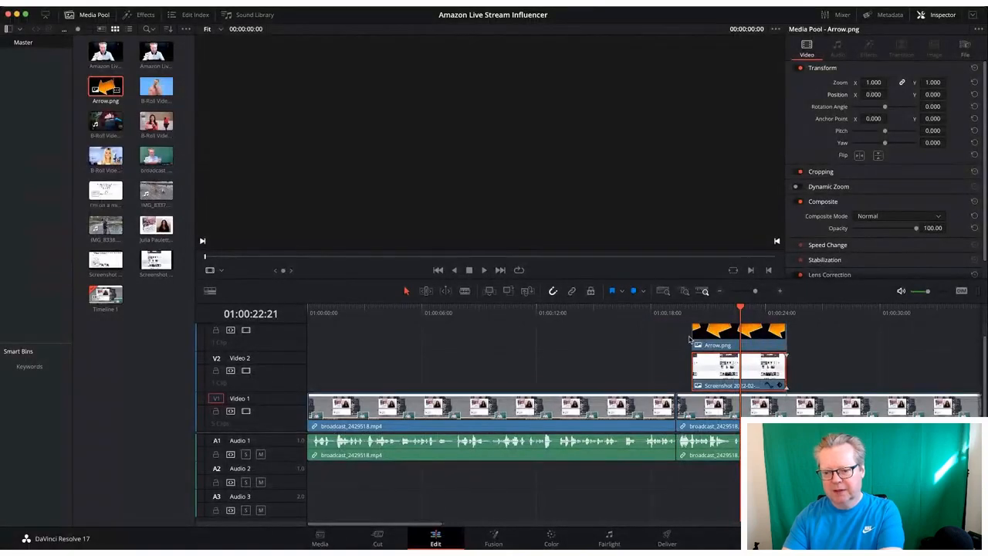
# Step: Scale the arrow clip on the timeline to a zoom of 0.310 and set its rotation angle to 30.230
pyautogui.click(675, 365)
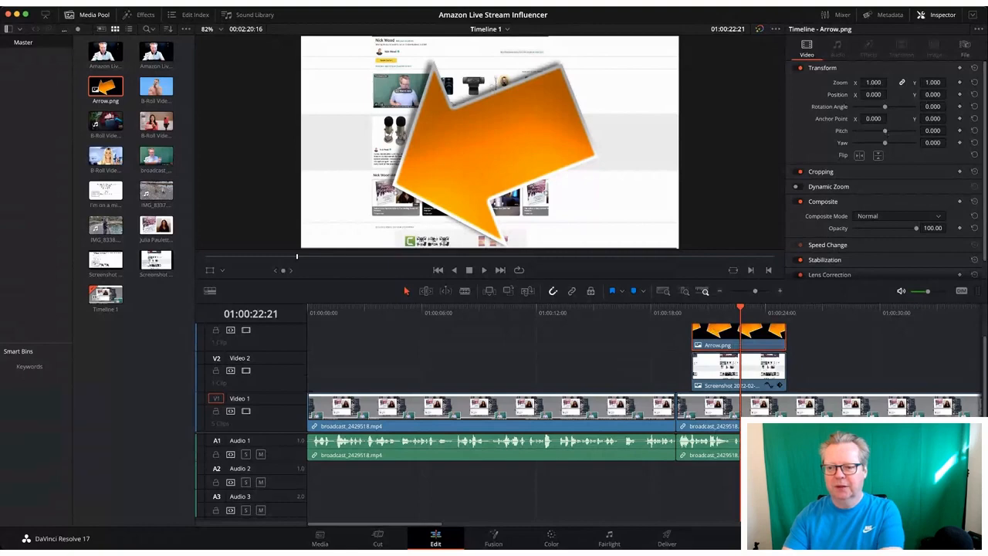
pyautogui.moveTo(873, 82); pyautogui.dragTo(819, 82)
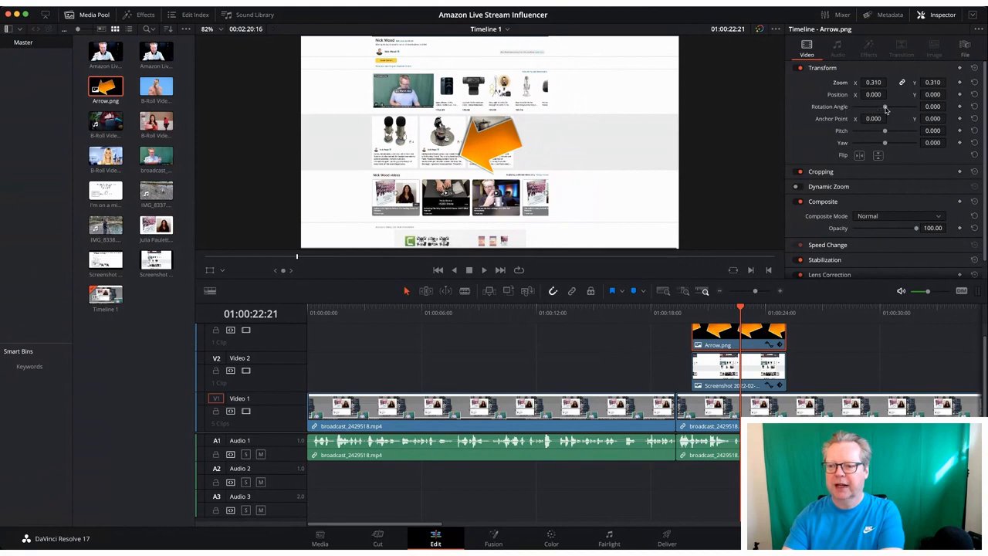
pyautogui.moveTo(886, 109); pyautogui.dragTo(887, 110)
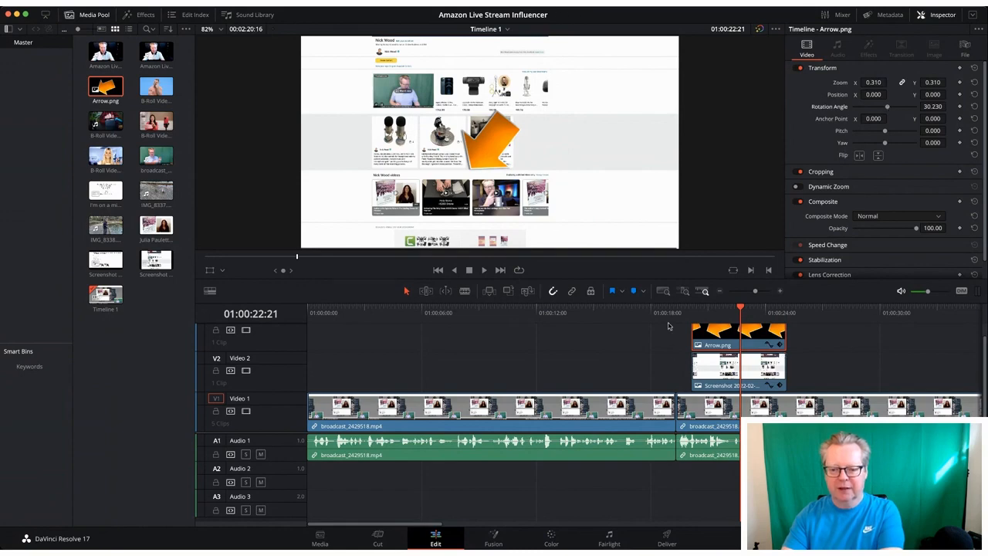
# Step: Play the timeline from 01:00:17:12 to review the cutaway to the screenshot with its arrow
pyautogui.click(640, 312)
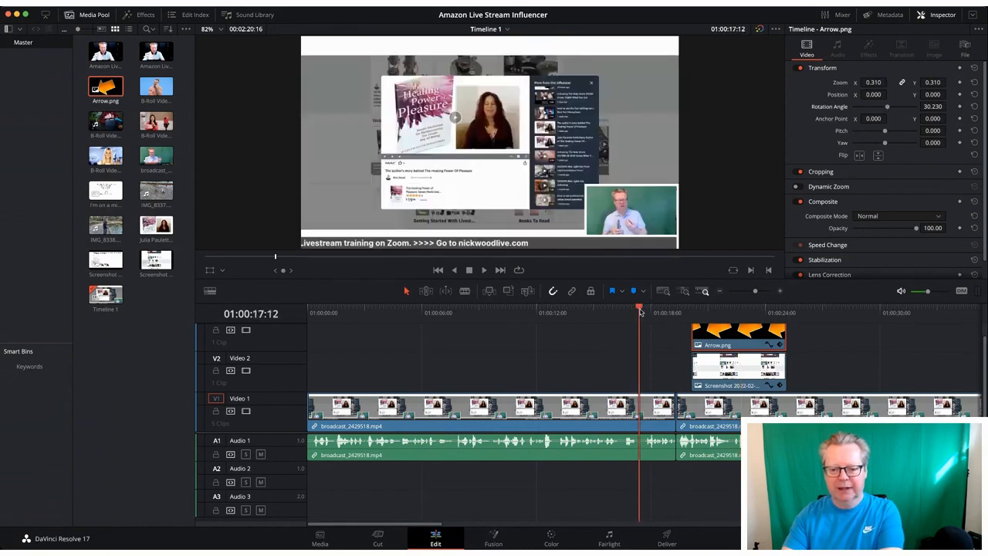
pyautogui.click(485, 271)
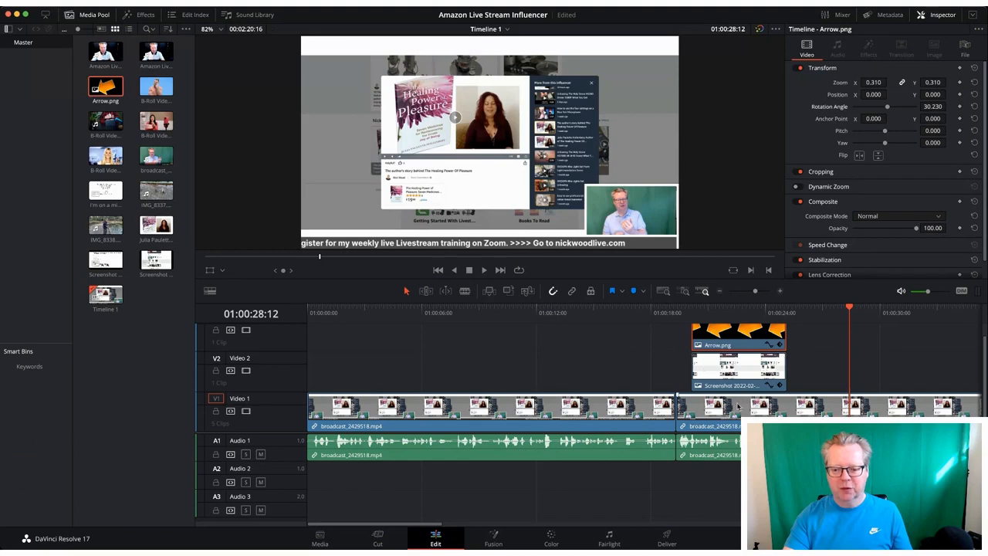
pyautogui.click(664, 312)
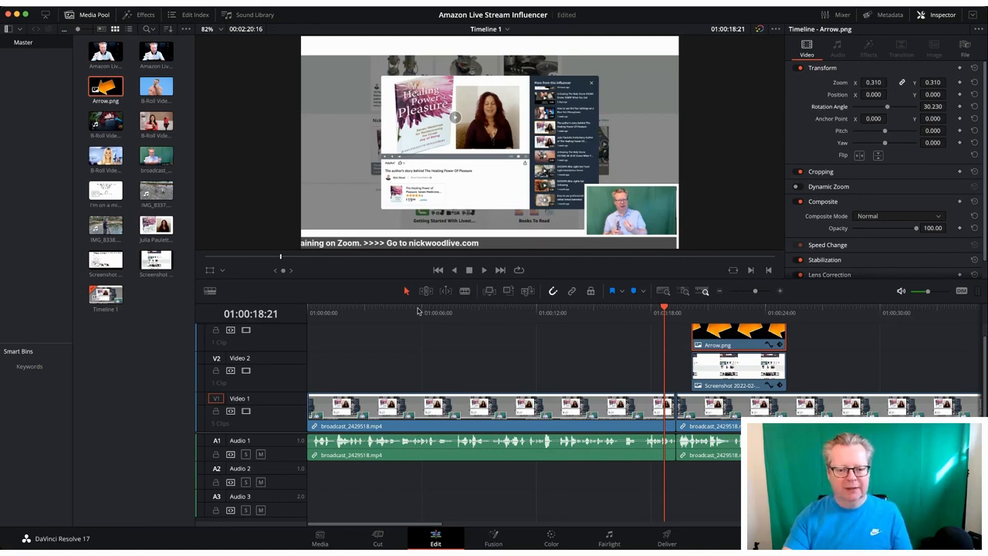
# Step: Clear all clips from the timeline and place IMG_8338.MOV at the start of Video 1
pyautogui.moveTo(433, 328); pyautogui.dragTo(849, 457)
pyautogui.press('BackSpace')
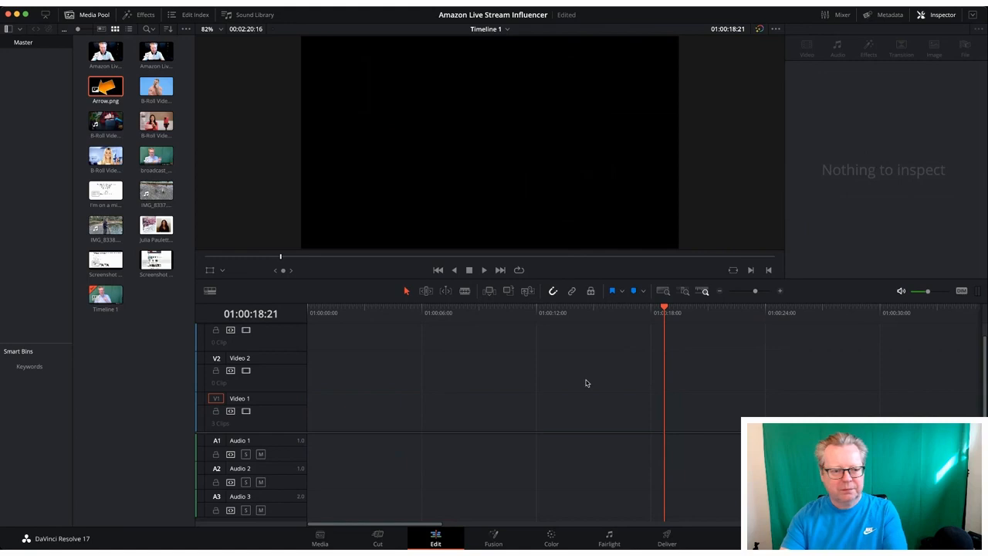
pyautogui.click(95, 228)
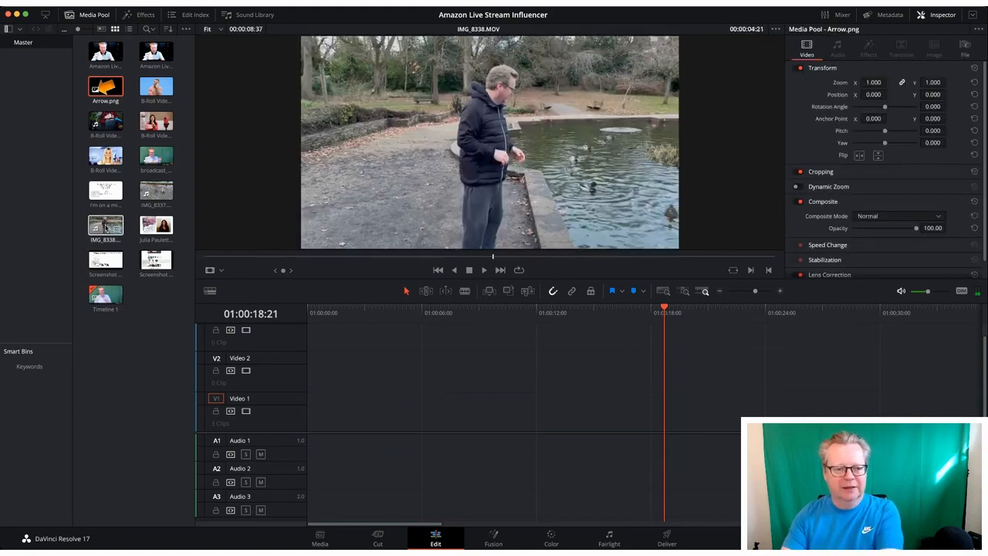
pyautogui.moveTo(105, 227); pyautogui.dragTo(315, 415)
# Step: Position the playhead at 01:00:01:07 over the IMG_8338.MOV clip and hide the Inspector
pyautogui.click(361, 309)
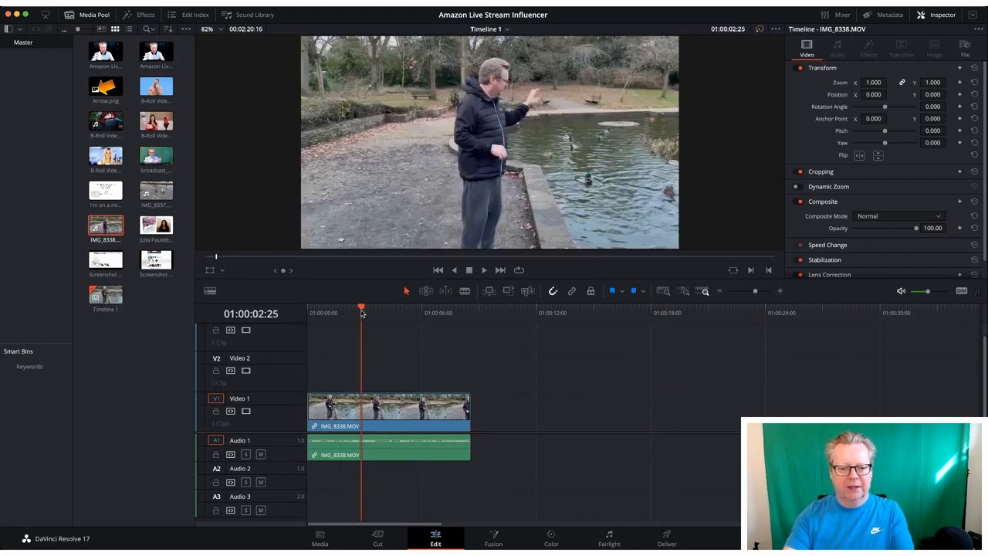
pyautogui.moveTo(361, 310); pyautogui.dragTo(332, 308)
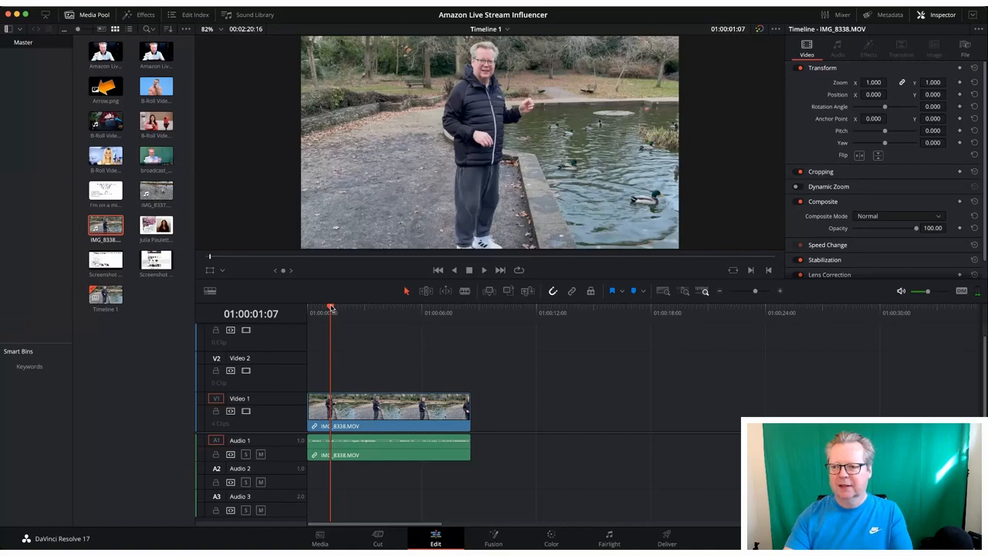
pyautogui.click(942, 16)
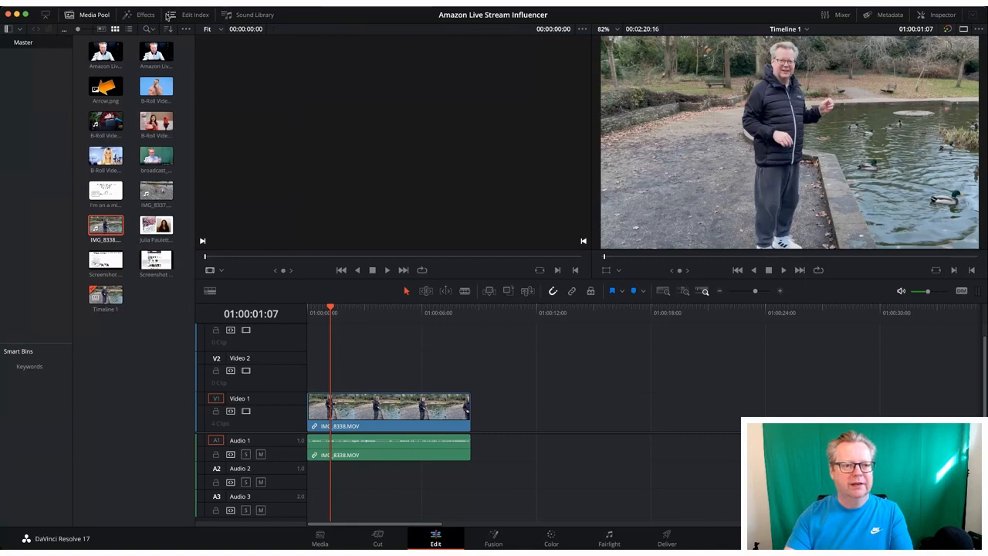
# Step: Place the basic Text title on Video 2 above IMG_8338.MOV, starting at the playhead
pyautogui.click(141, 15)
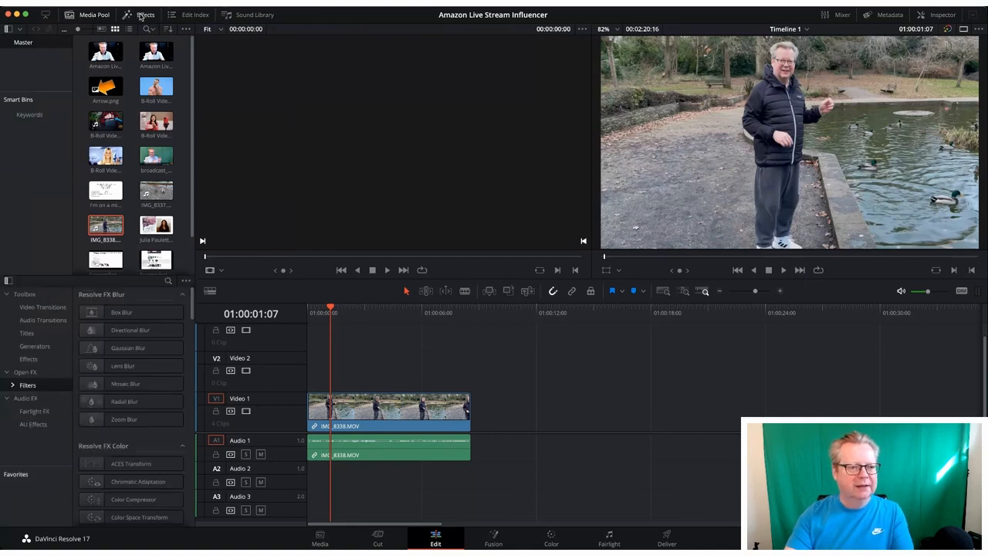
pyautogui.click(93, 17)
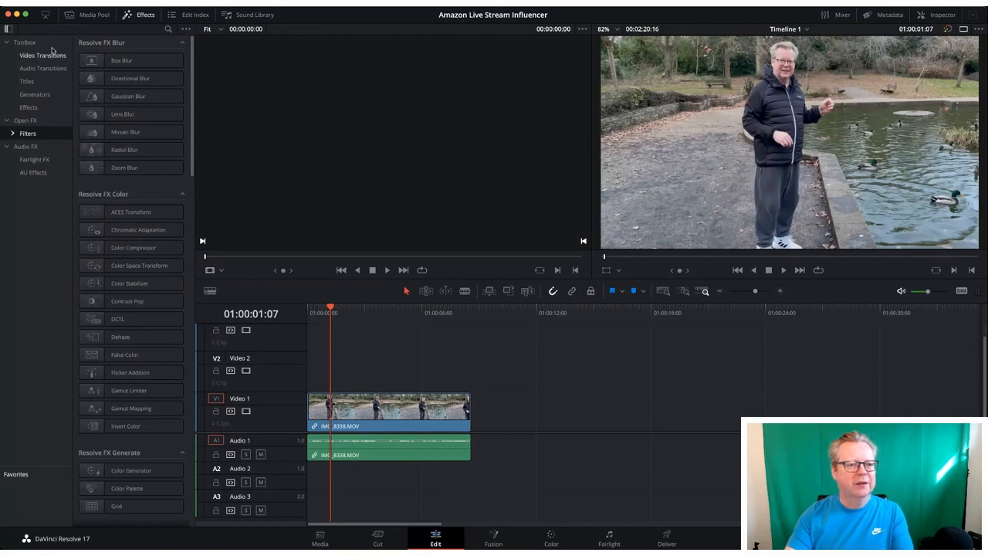
pyautogui.click(29, 81)
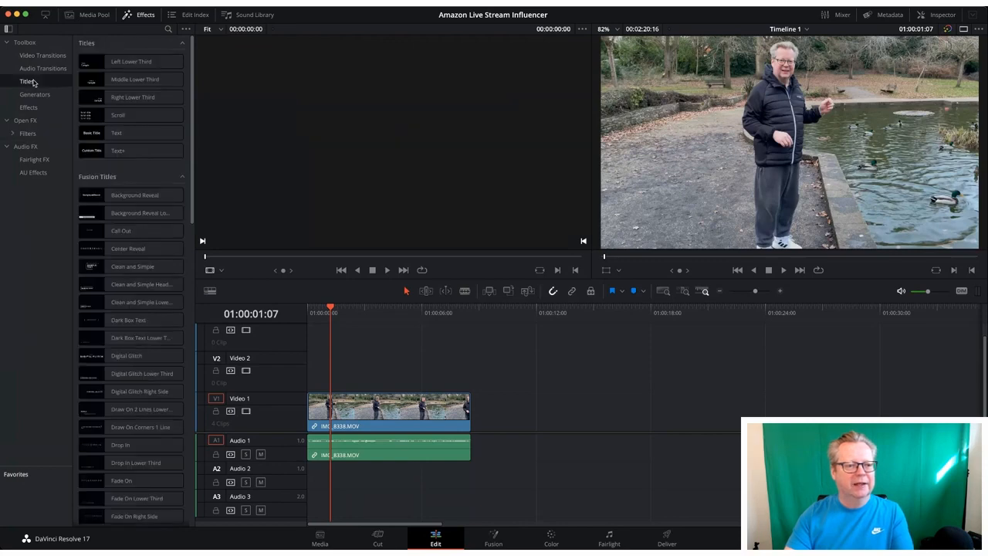
pyautogui.click(84, 65)
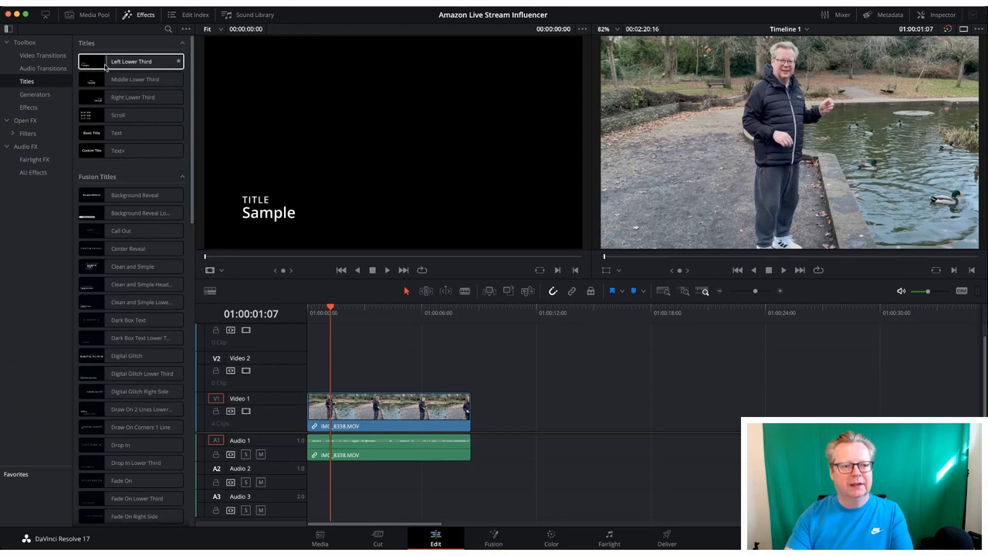
pyautogui.click(90, 80)
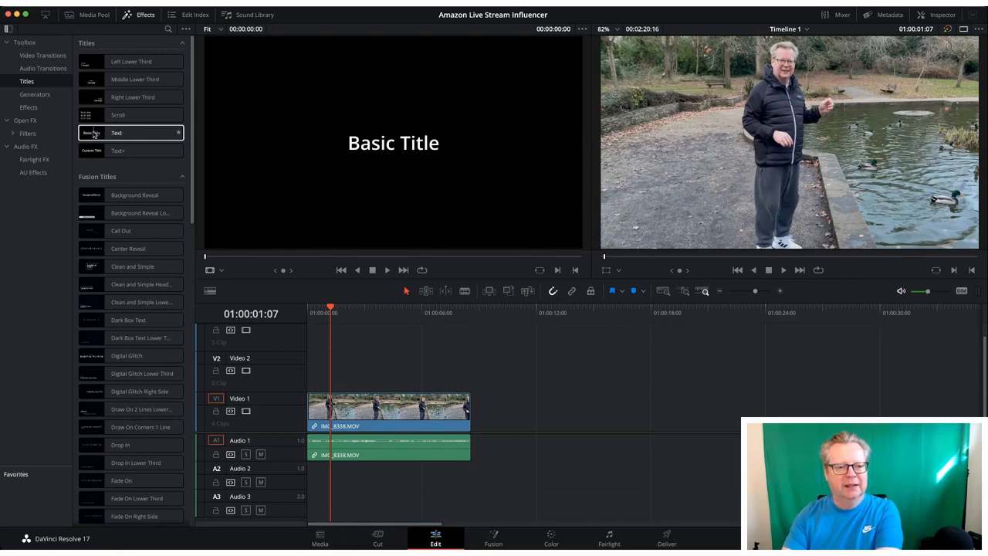
pyautogui.click(93, 134)
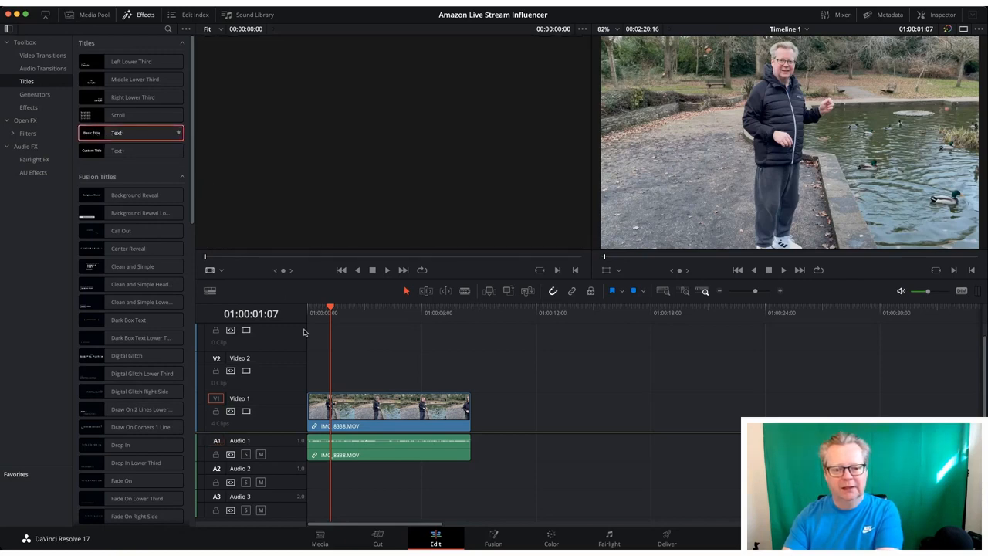
pyautogui.moveTo(304, 332); pyautogui.dragTo(360, 375)
pyautogui.click(369, 374)
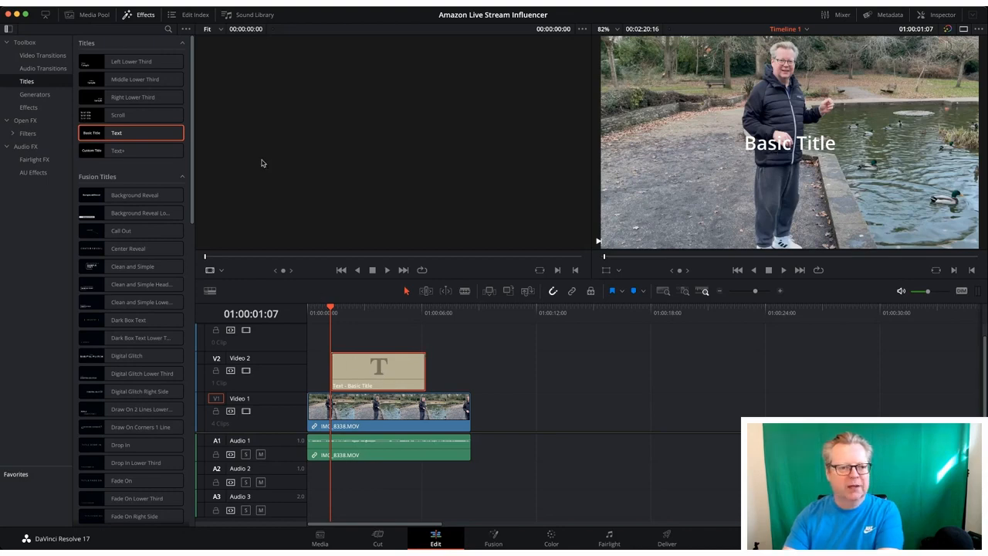
# Step: Delete the leftover clips far beyond IMG_8338.MOV so the timeline ends with that clip, and jump to its end
pyautogui.click(140, 14)
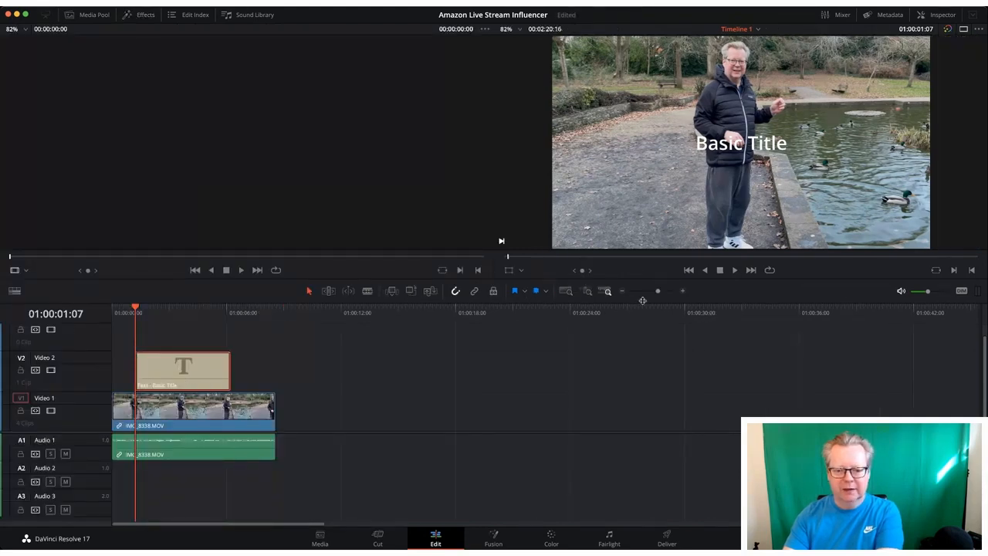
pyautogui.moveTo(657, 293); pyautogui.dragTo(663, 294)
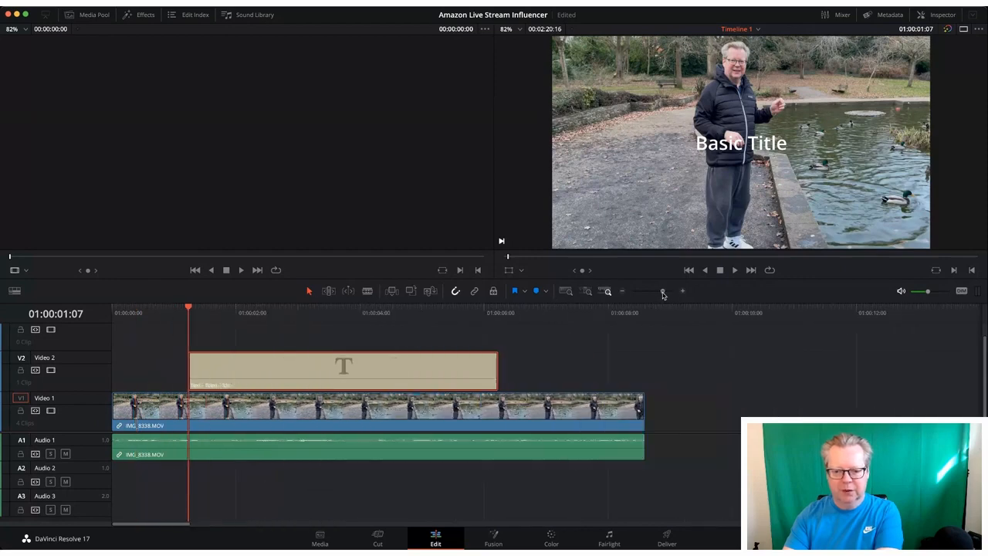
pyautogui.click(569, 292)
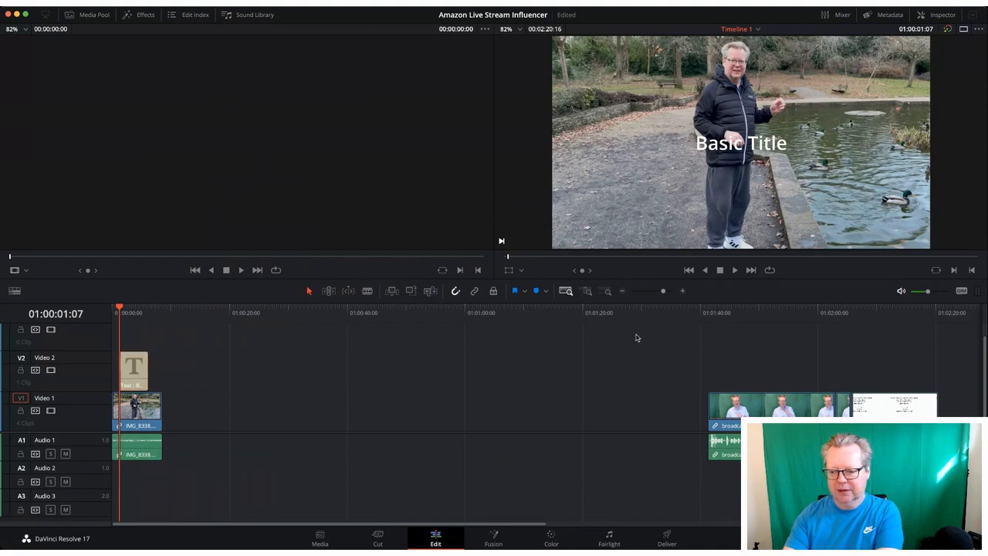
pyautogui.moveTo(635, 335); pyautogui.dragTo(937, 459)
pyautogui.press('Delete')
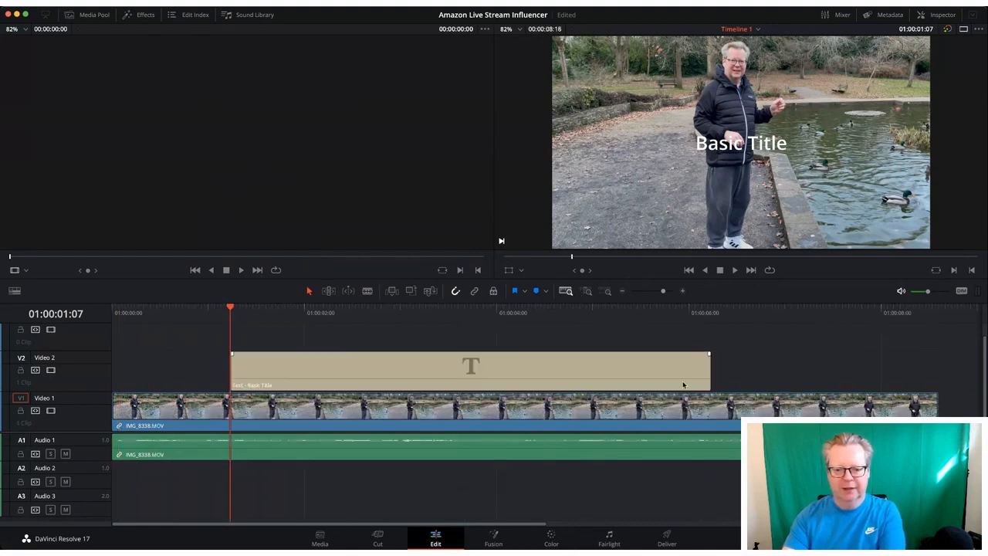
pyautogui.press('End')
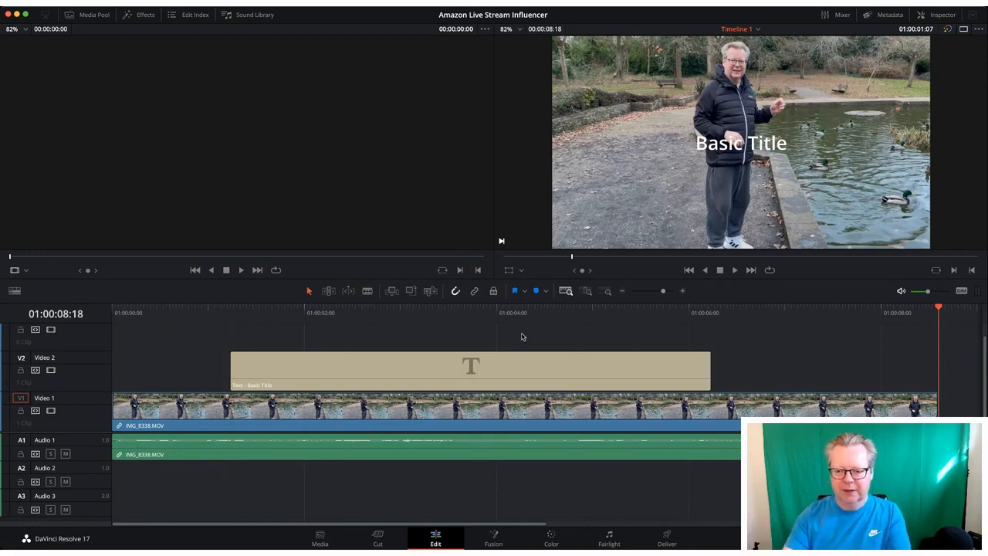
# Step: Replace the wording of the title clip on Video 2 with "Feeding The Ducks"
pyautogui.click(515, 367)
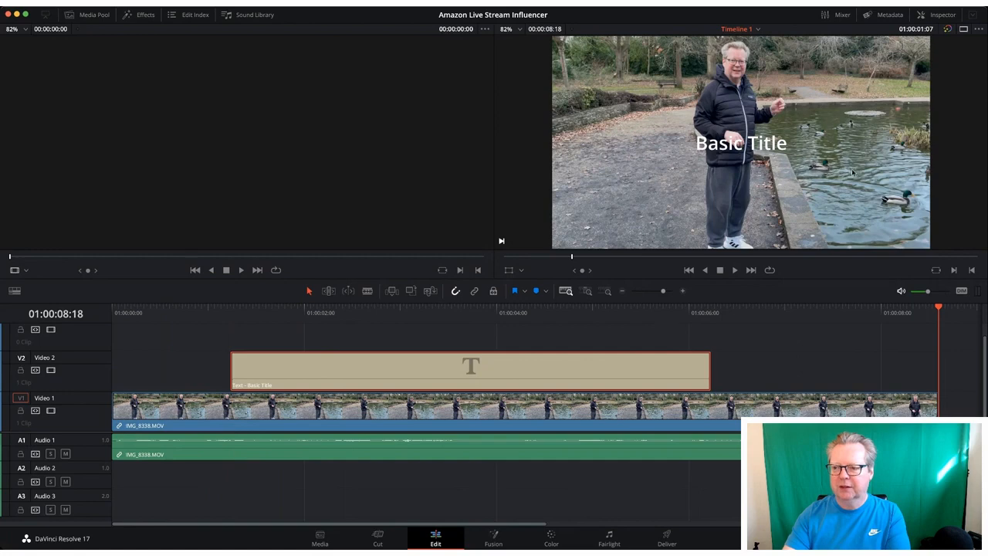
pyautogui.click(940, 15)
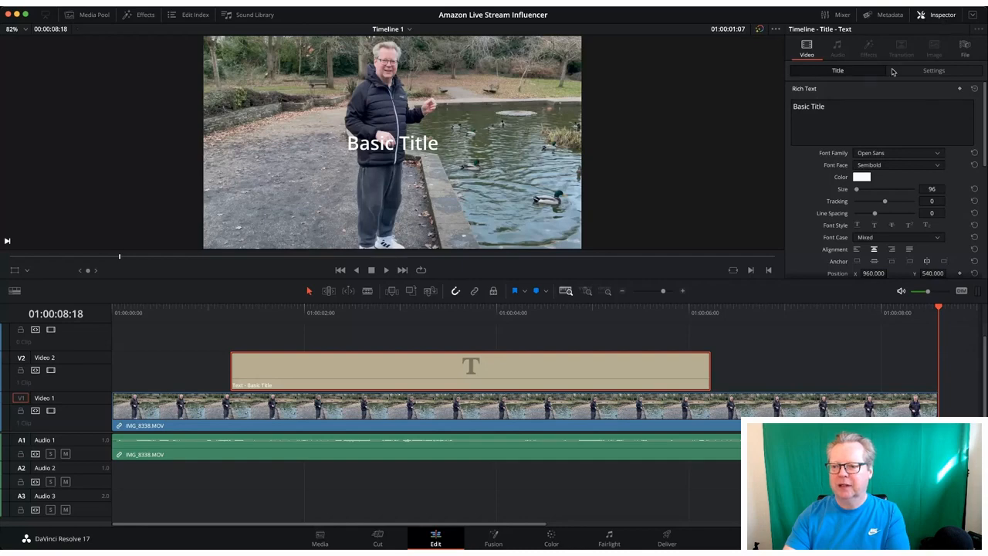
pyautogui.click(921, 72)
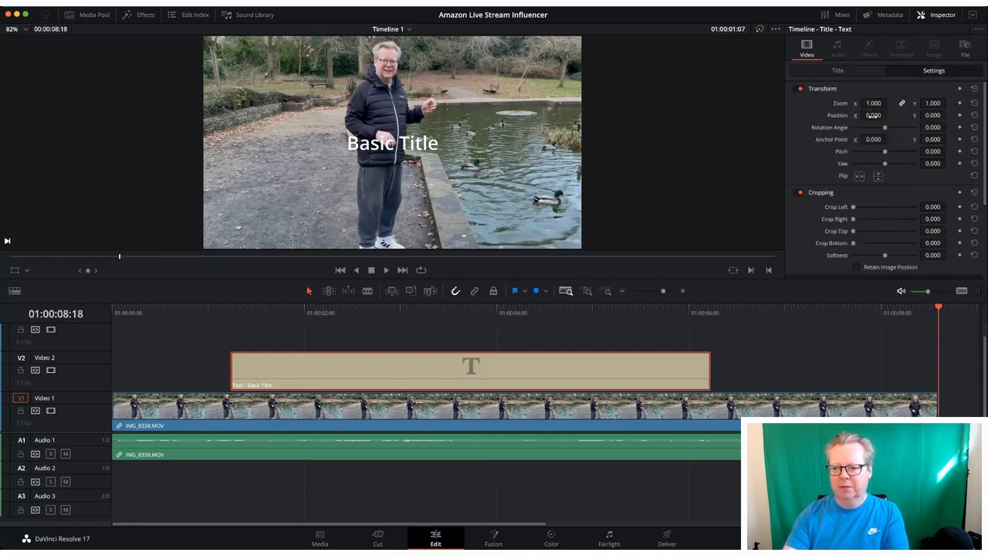
pyautogui.click(852, 73)
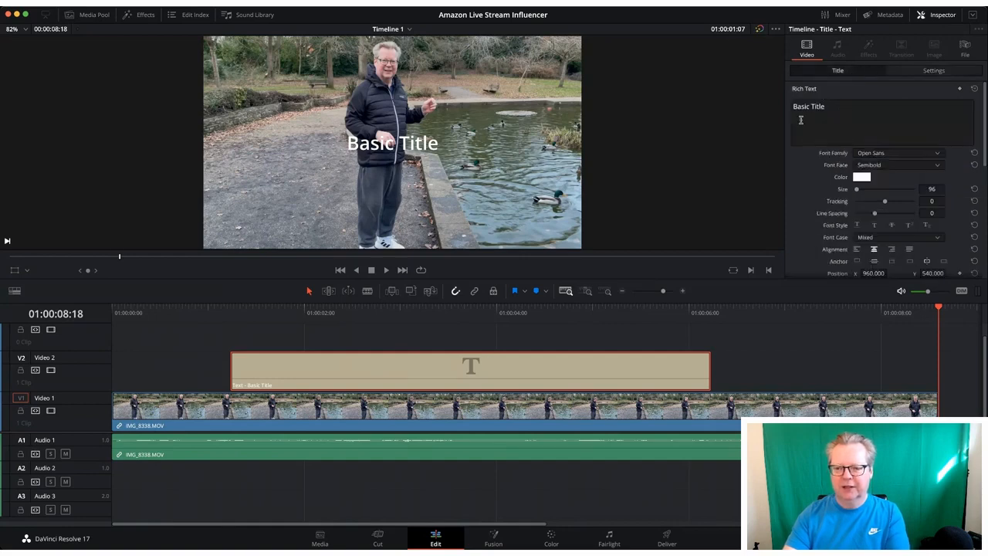
pyautogui.click(831, 107)
pyautogui.moveTo(831, 107); pyautogui.dragTo(780, 106)
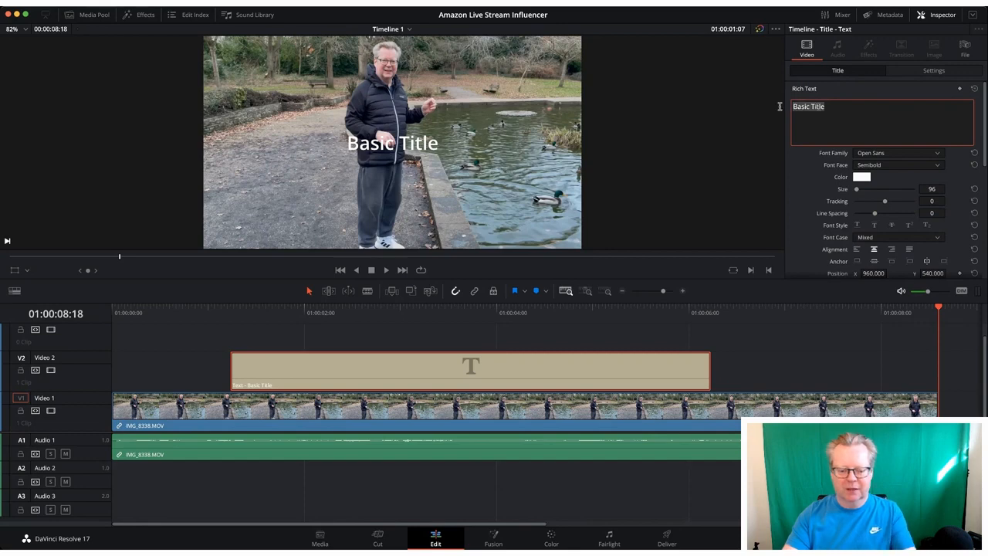
pyautogui.press('BackSpace')
pyautogui.write('Fe')
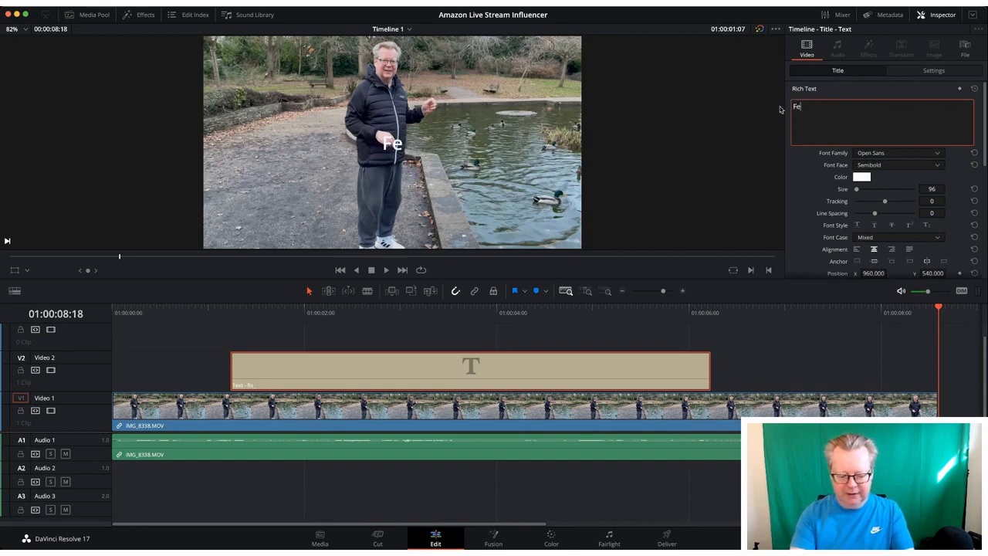
pyautogui.write('eding ')
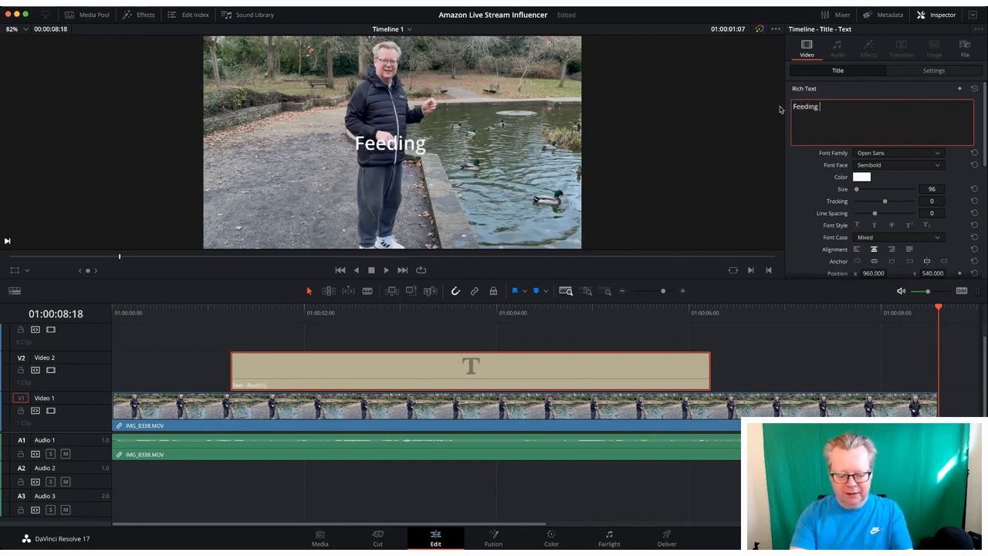
pyautogui.write('The Diucks')
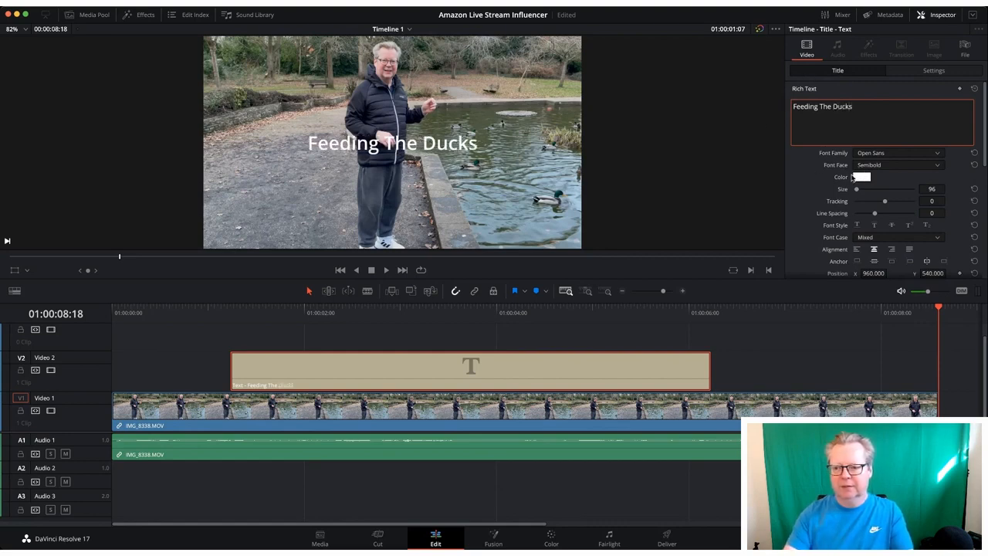
# Step: Change the colour of the "Feeding The Ducks" title text to yellow
pyautogui.click(819, 176)
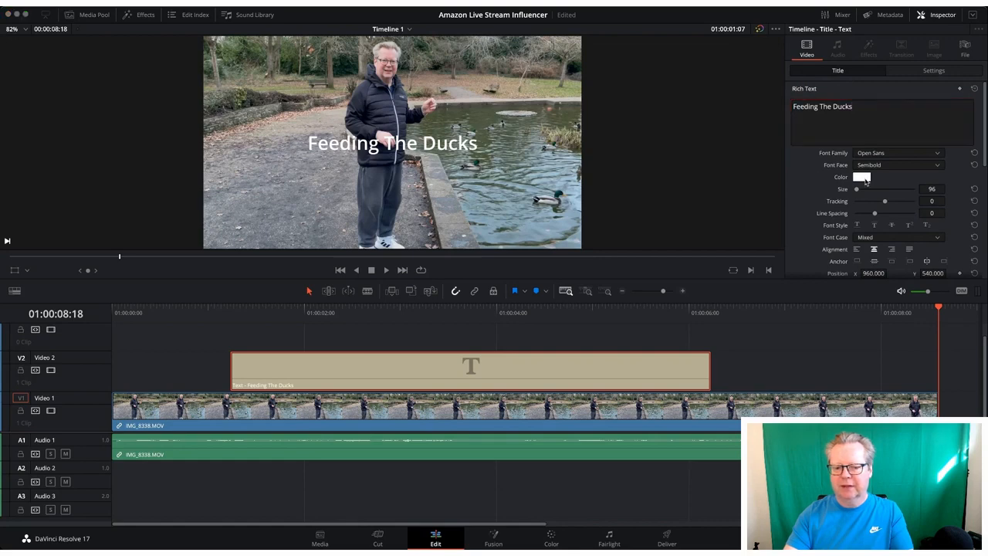
pyautogui.click(16, 477)
pyautogui.click(16, 489)
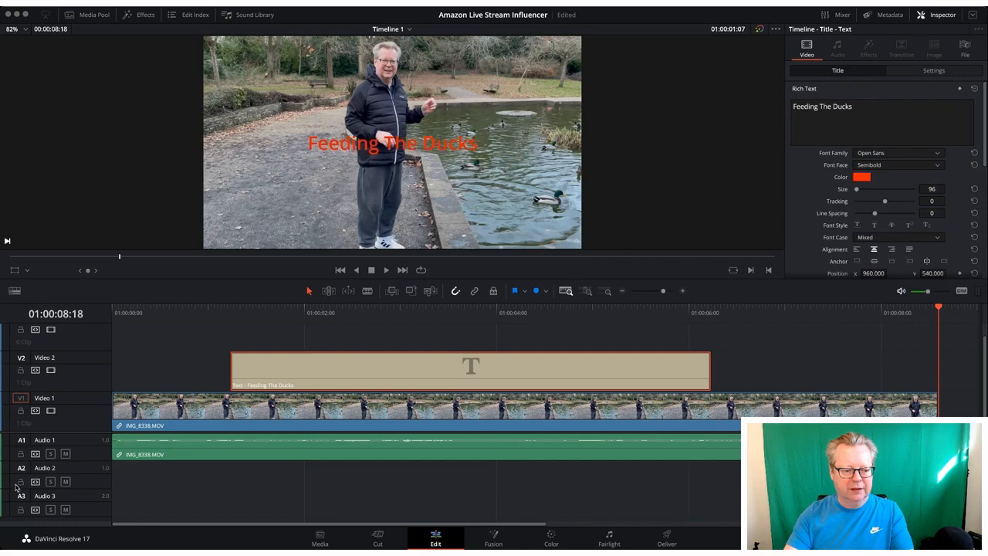
pyautogui.click(17, 492)
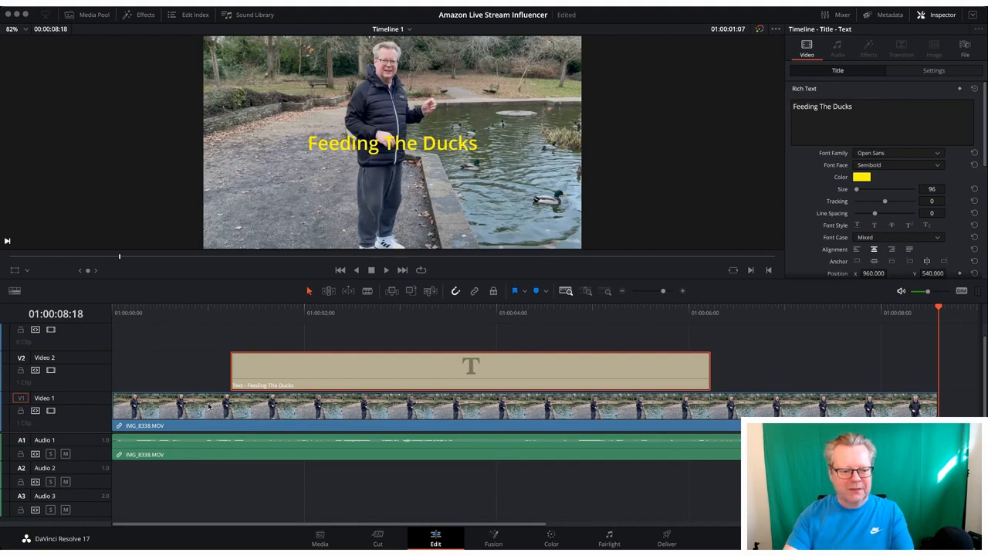
pyautogui.click(84, 539)
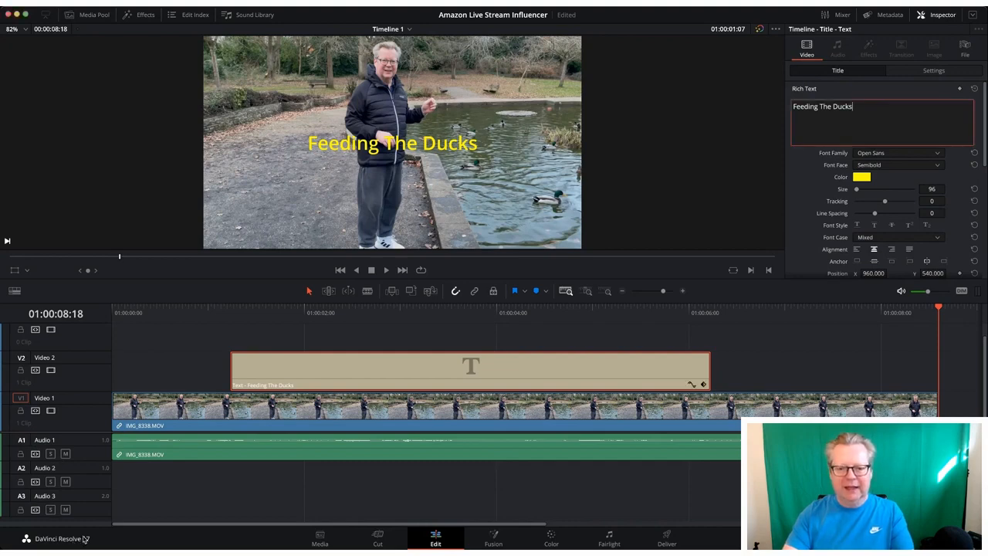
# Step: Enlarge the title to a zoom of 1.290 and set its position to X 0.000 and Y -291.000
pyautogui.click(911, 73)
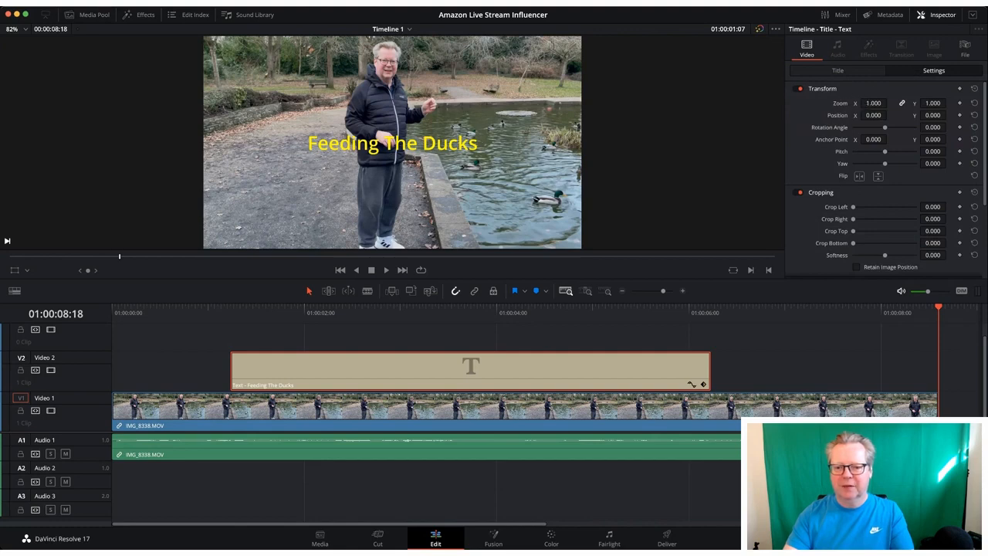
pyautogui.moveTo(873, 103); pyautogui.dragTo(909, 118)
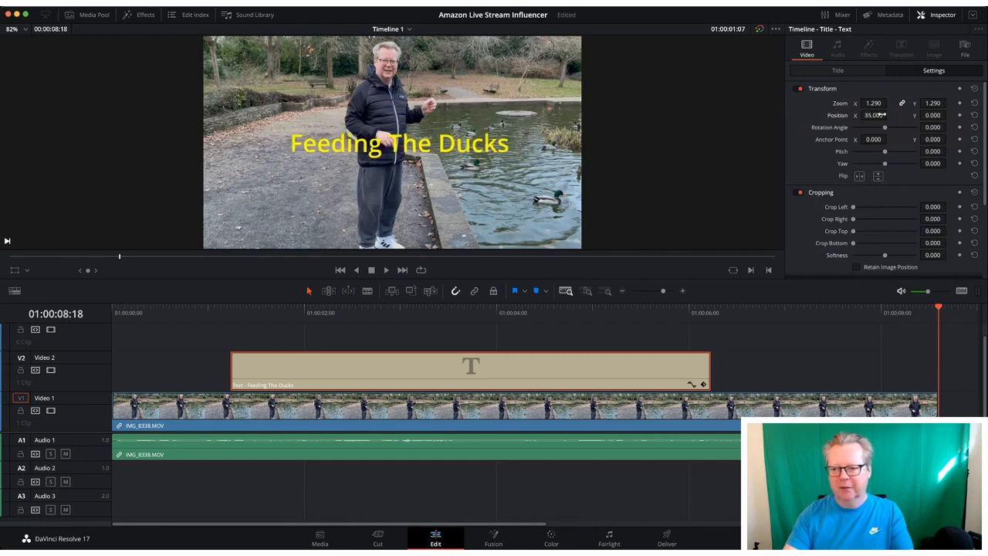
pyautogui.click(975, 115)
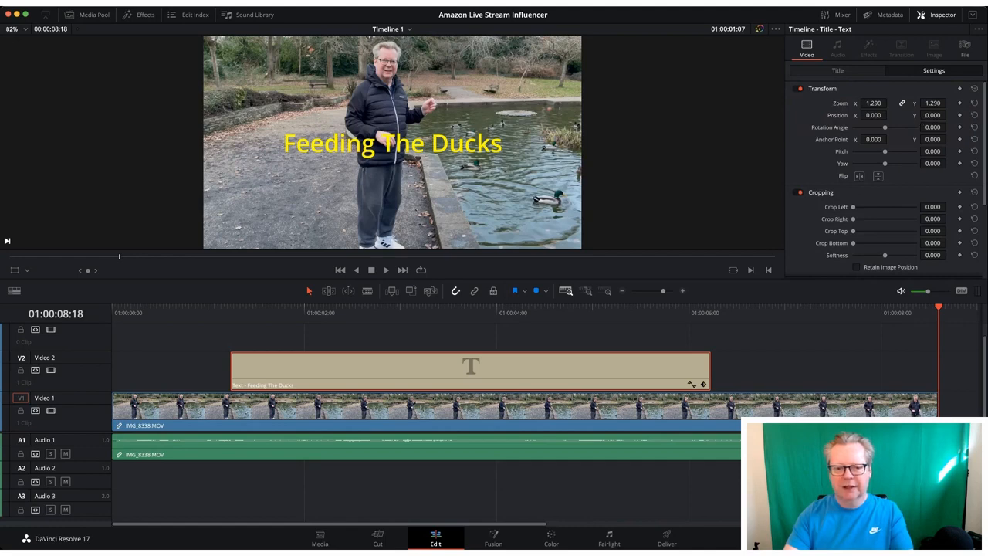
pyautogui.moveTo(934, 115); pyautogui.dragTo(866, 115)
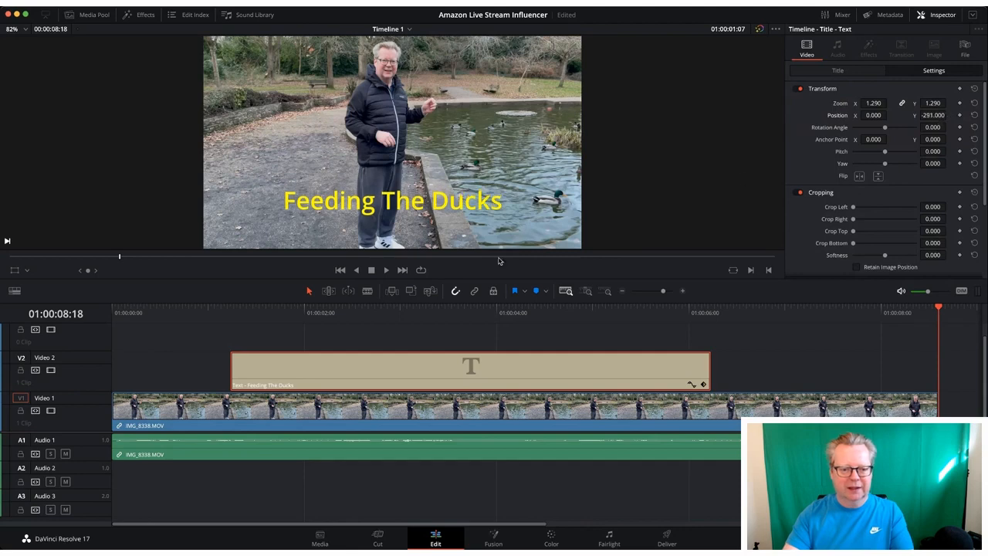
# Step: Play the timeline from the start to review the title over the duck-feeding clip
pyautogui.click(341, 271)
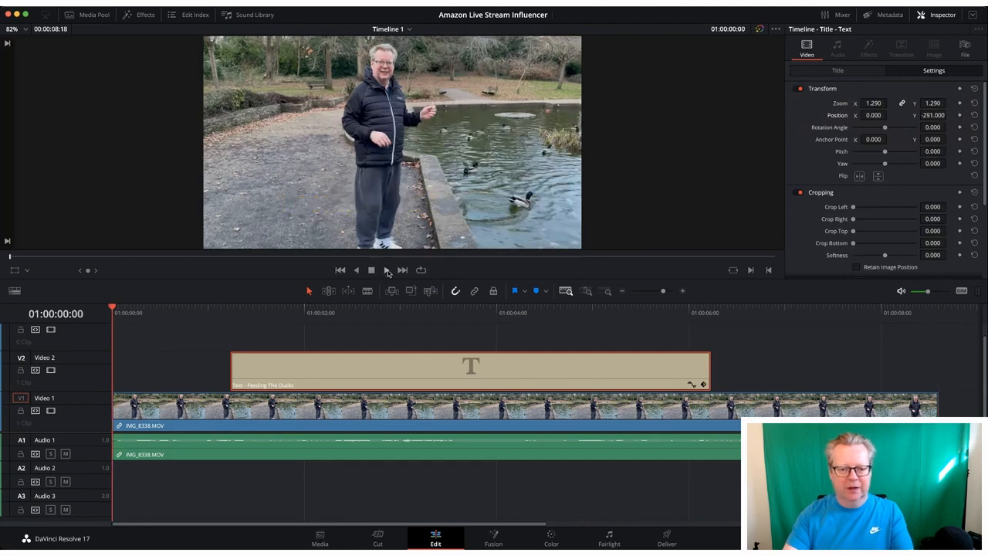
pyautogui.click(387, 270)
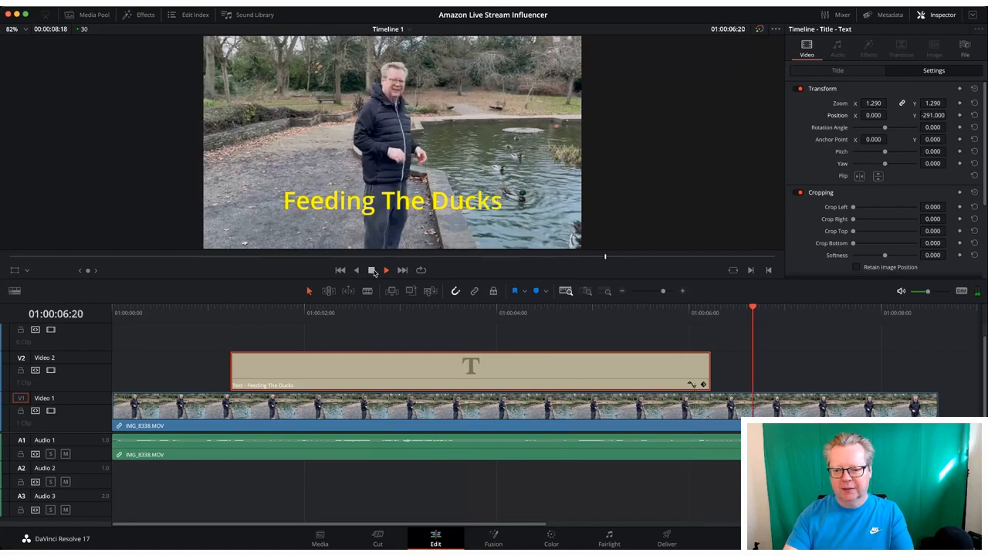
pyautogui.press('space')
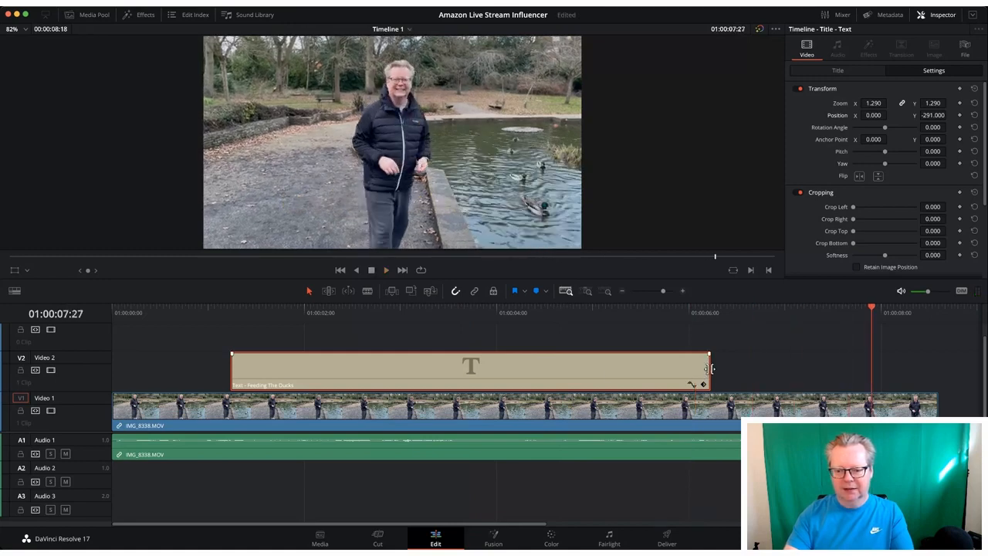
# Step: Extend the end of the title clip to about the 7.5-second mark and play from 01:00:06:15 to check it
pyautogui.click(711, 369)
pyautogui.moveTo(714, 368); pyautogui.dragTo(830, 373)
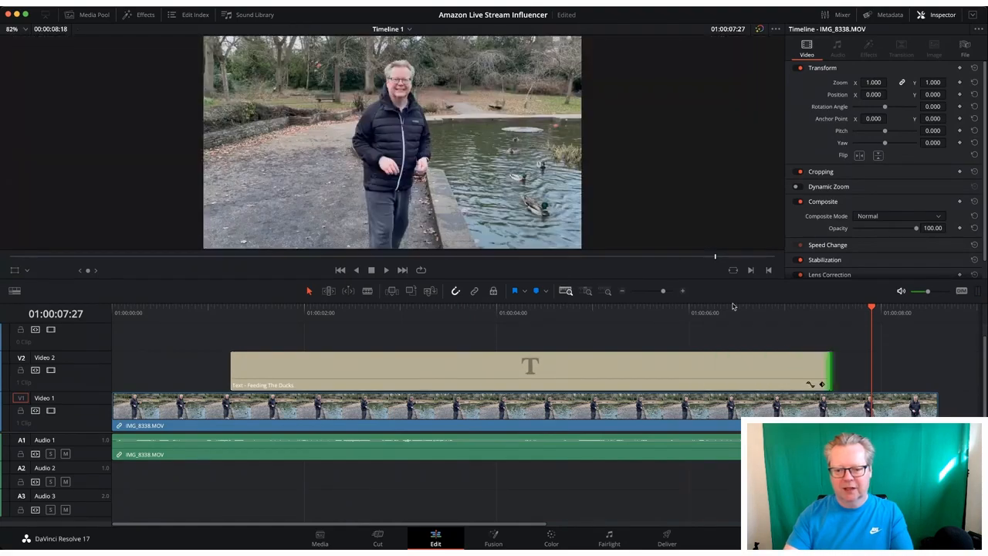
pyautogui.click(732, 309)
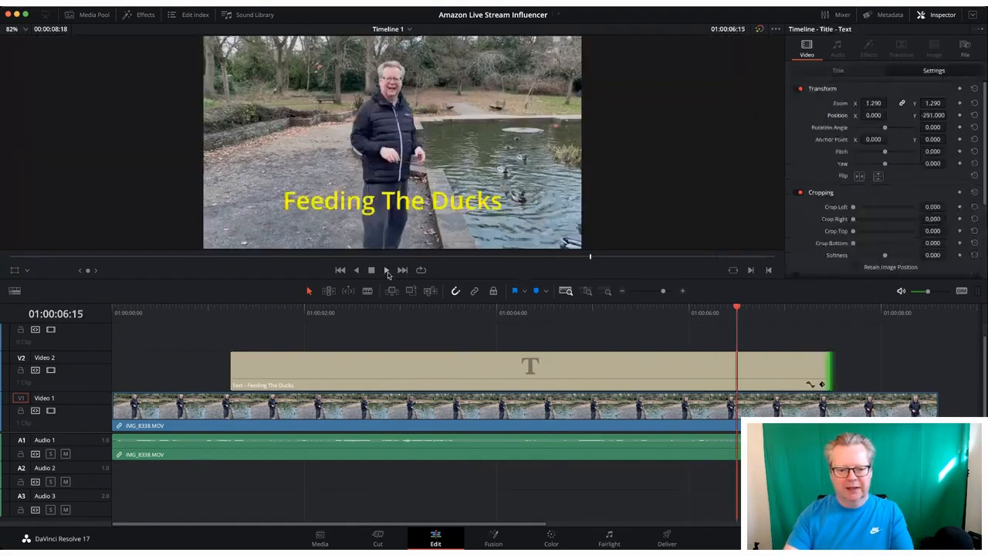
pyautogui.click(386, 270)
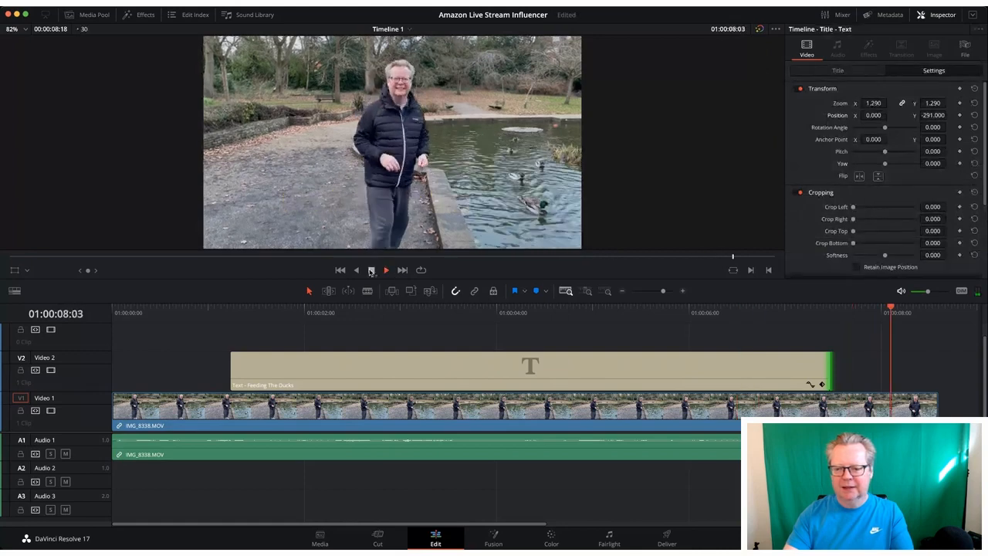